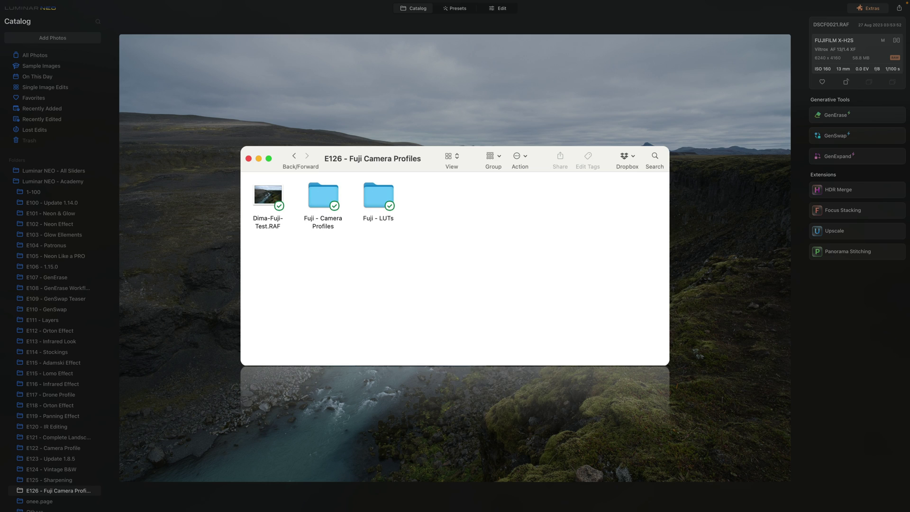
pyautogui.click(362, 258)
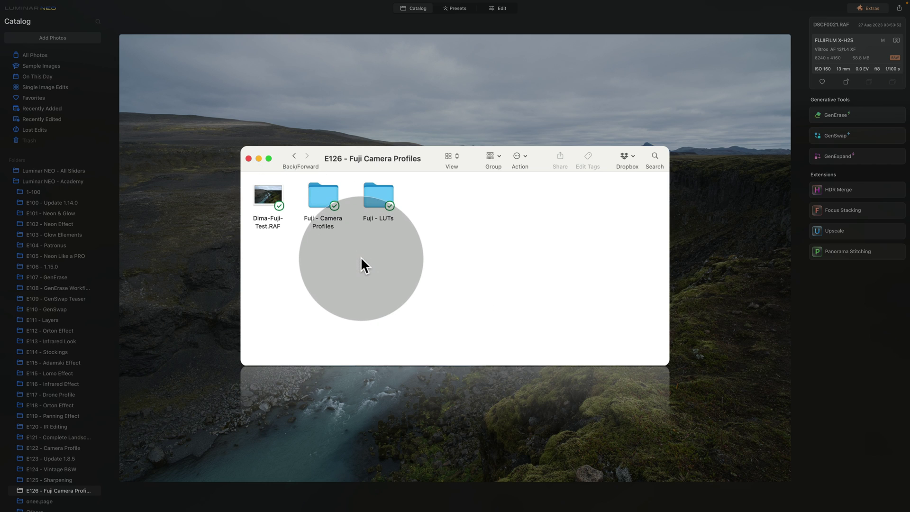
pyautogui.doubleClick(324, 193)
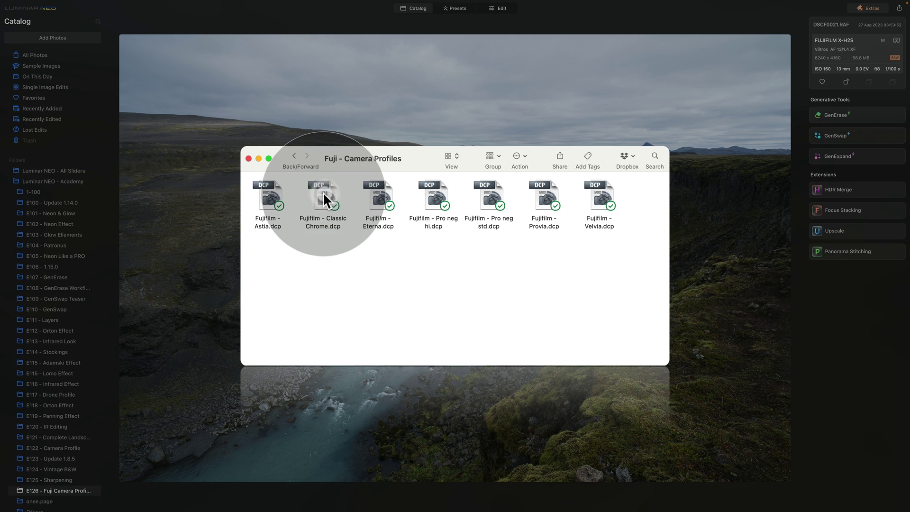
pyautogui.moveTo(624, 259); pyautogui.dragTo(257, 178)
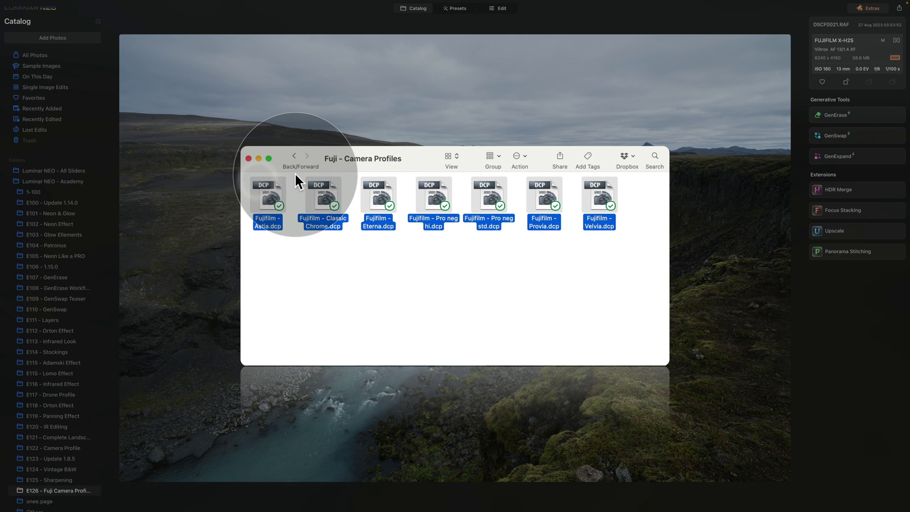
pyautogui.click(294, 156)
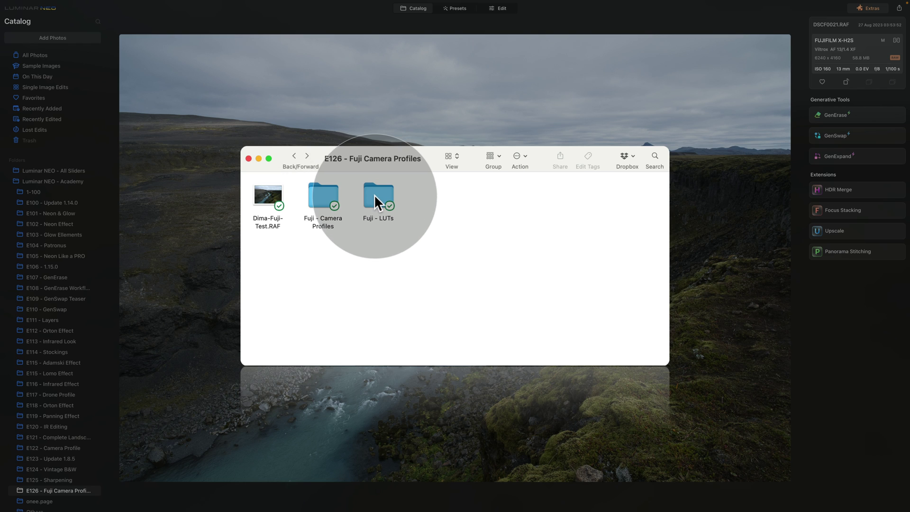
pyautogui.doubleClick(375, 195)
pyautogui.moveTo(605, 284); pyautogui.dragTo(275, 199)
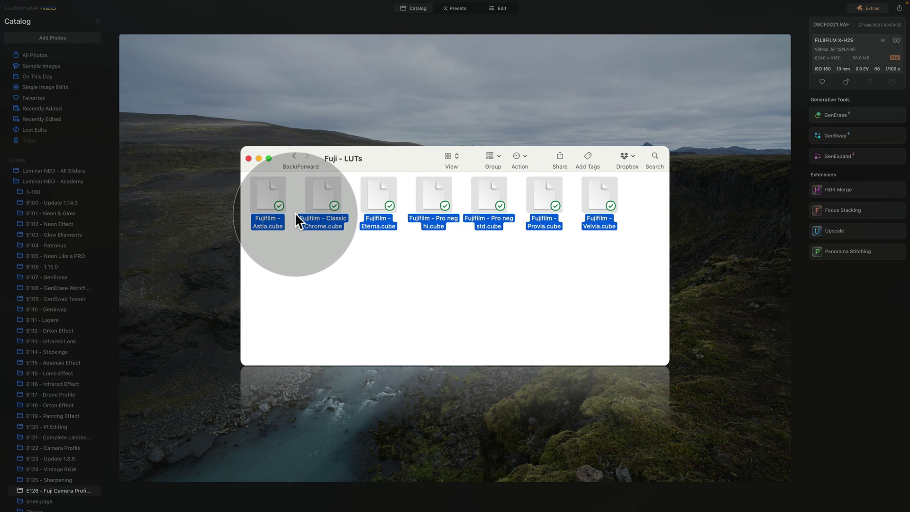
pyautogui.click(294, 156)
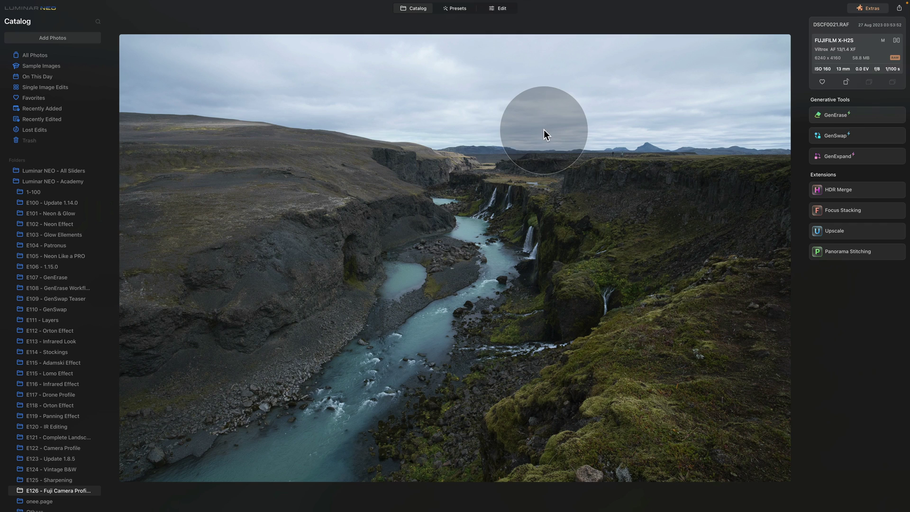
# - Switch from Catalog to the Edit module on the DSCF0021.RAF canyon photo
pyautogui.click(492, 9)
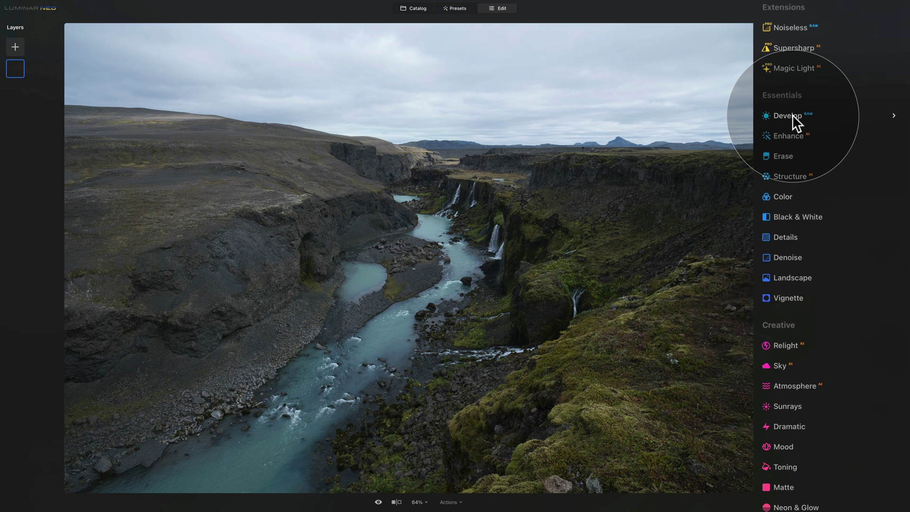
# - Expand Develop and open the Camera Profile dropdown, currently set to Luminar Default
pyautogui.click(793, 115)
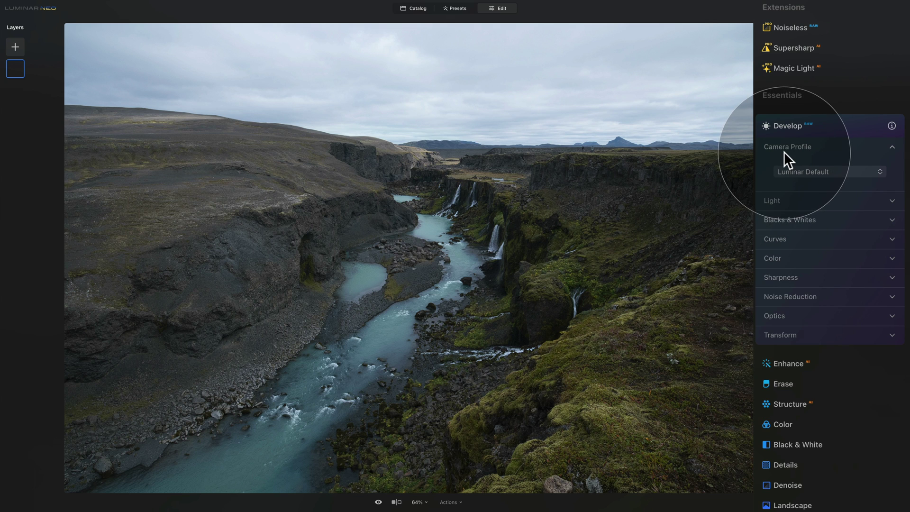
pyautogui.click(845, 172)
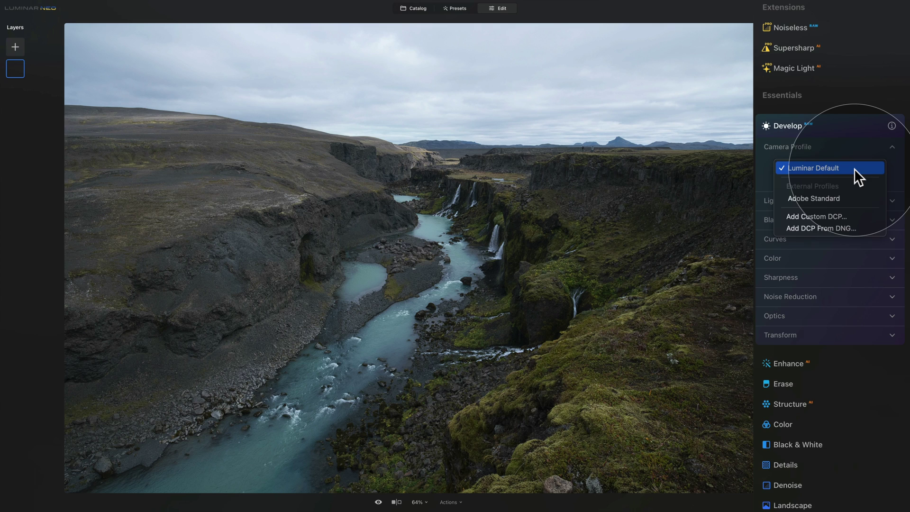
# - Add all seven .dcp files from the Fuji - Camera Profiles folder as custom camera profiles
pyautogui.click(853, 216)
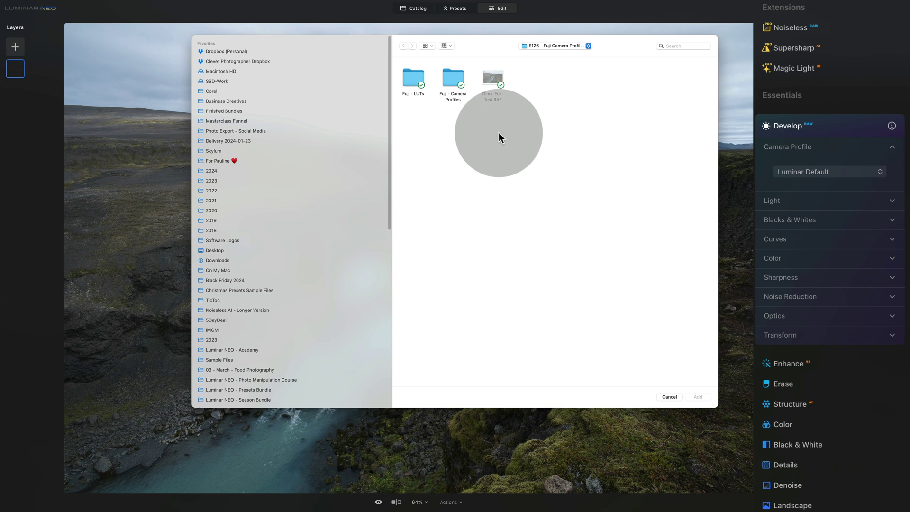
pyautogui.doubleClick(448, 76)
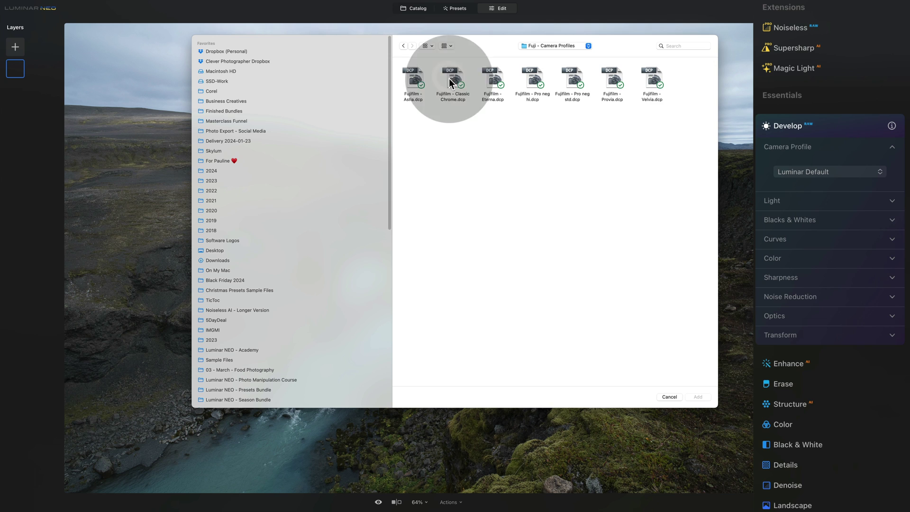
pyautogui.moveTo(673, 138); pyautogui.dragTo(407, 62)
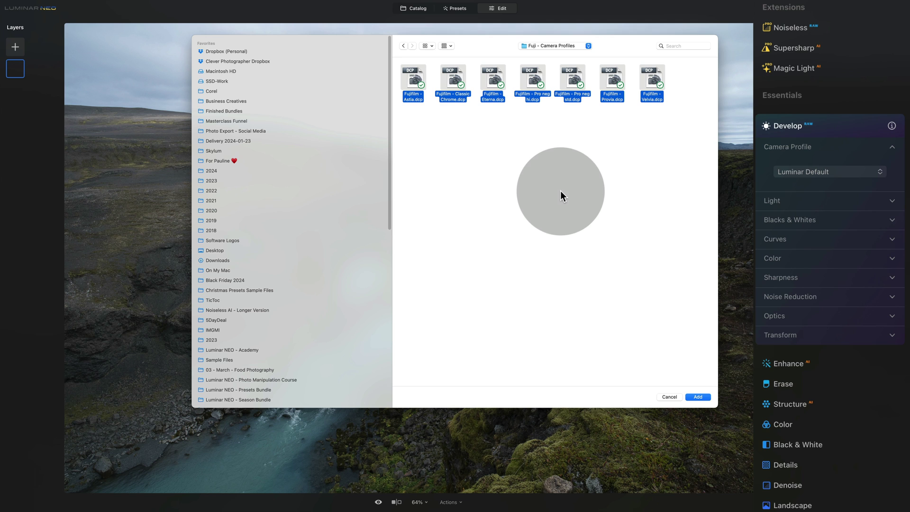
pyautogui.click(701, 396)
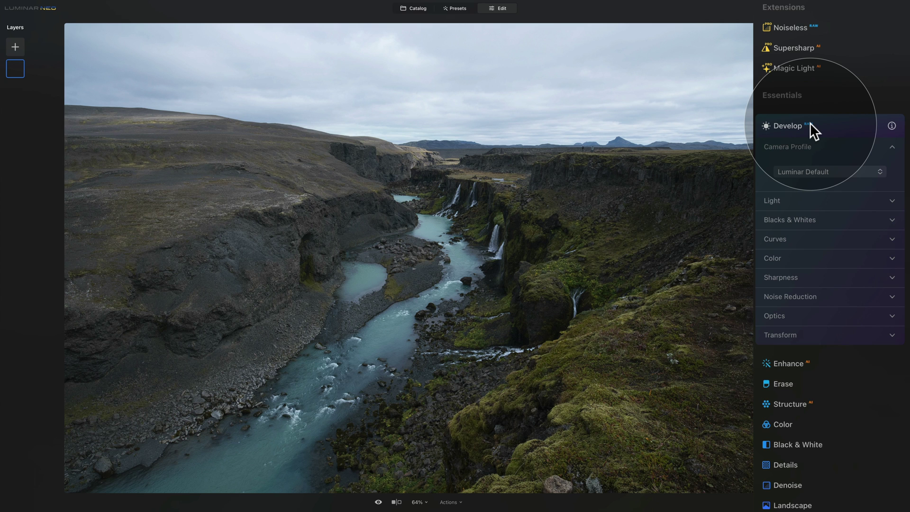
# - Choose Fujifilm - Astia from the Custom Profiles in the Camera Profile list
pyautogui.click(832, 168)
pyautogui.click(837, 169)
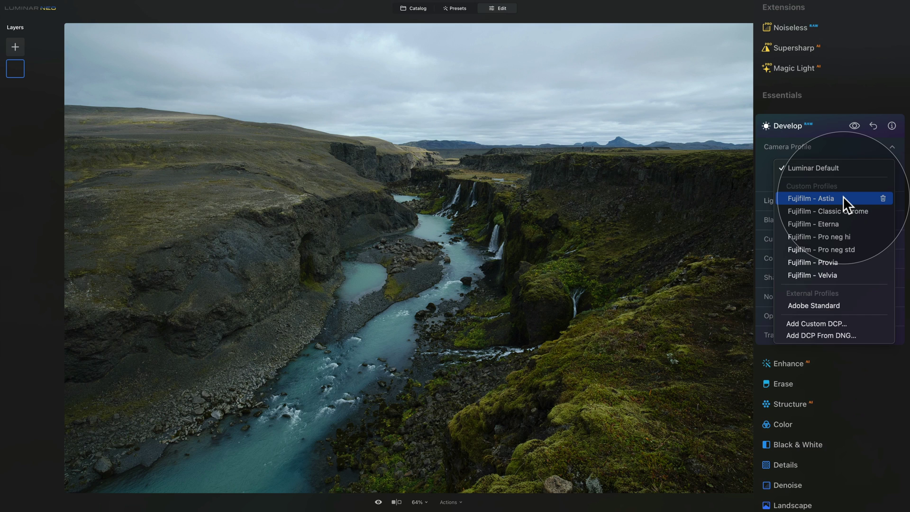
pyautogui.click(843, 196)
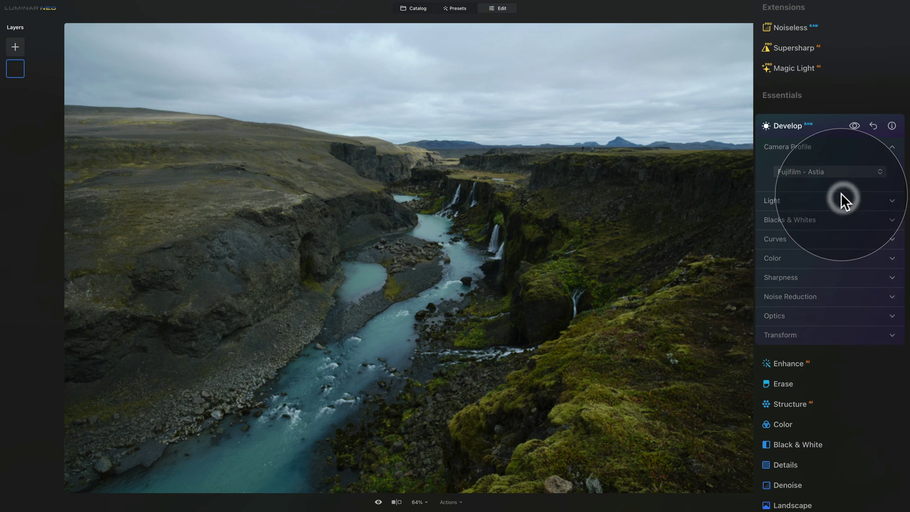
# - Collapse and re-expand Develop to bring the camera profile list back up
pyautogui.click(808, 145)
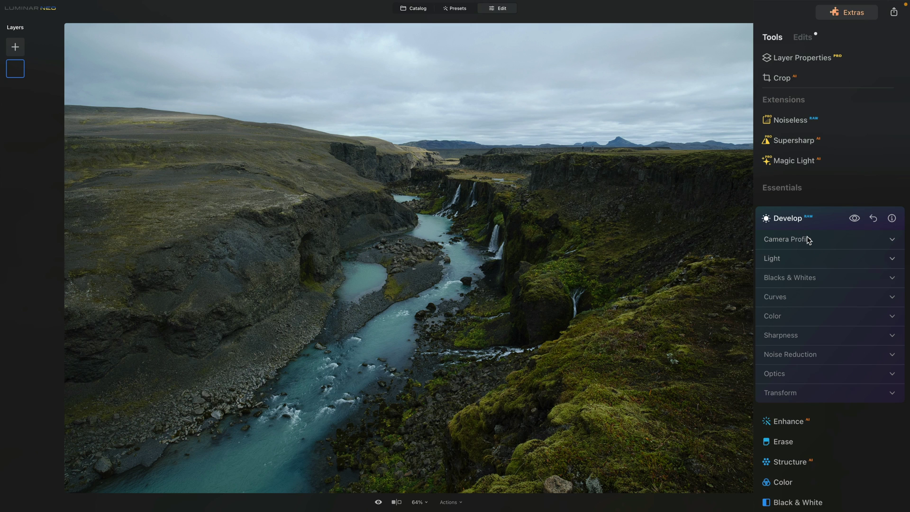
pyautogui.click(798, 218)
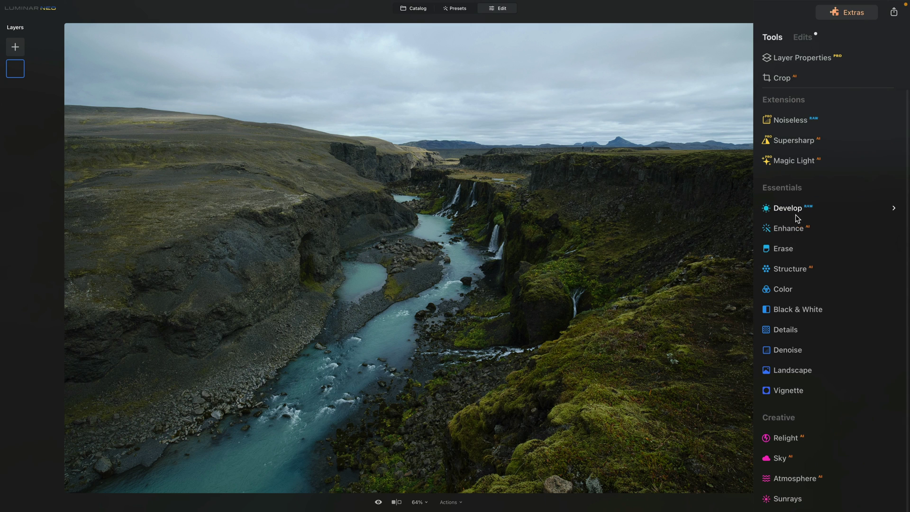
pyautogui.click(790, 207)
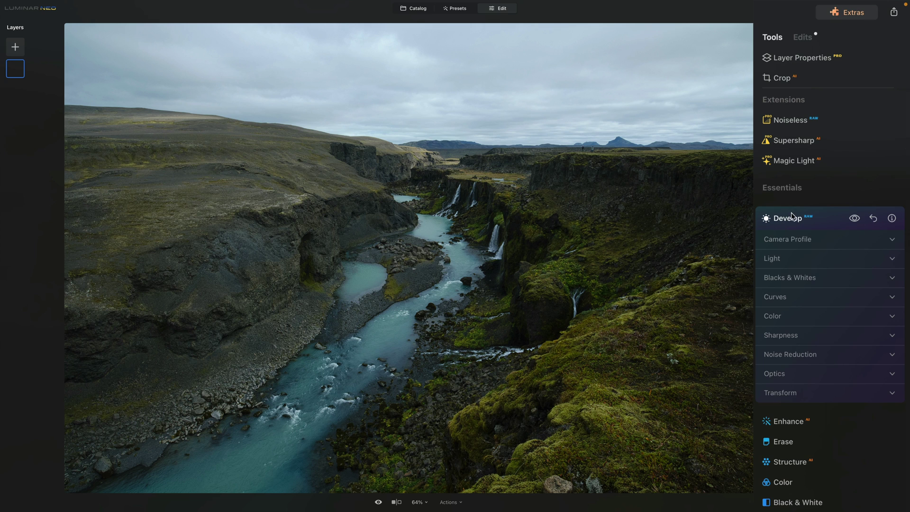
pyautogui.click(800, 239)
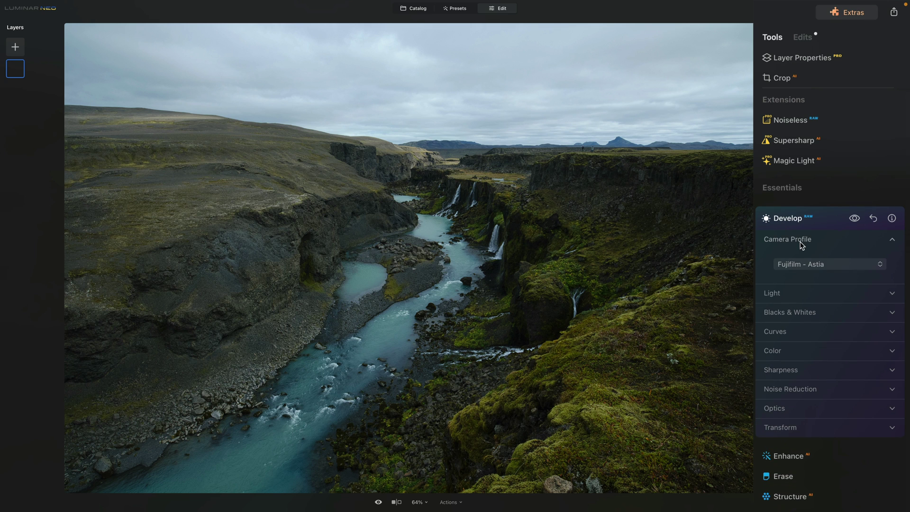
pyautogui.click(834, 265)
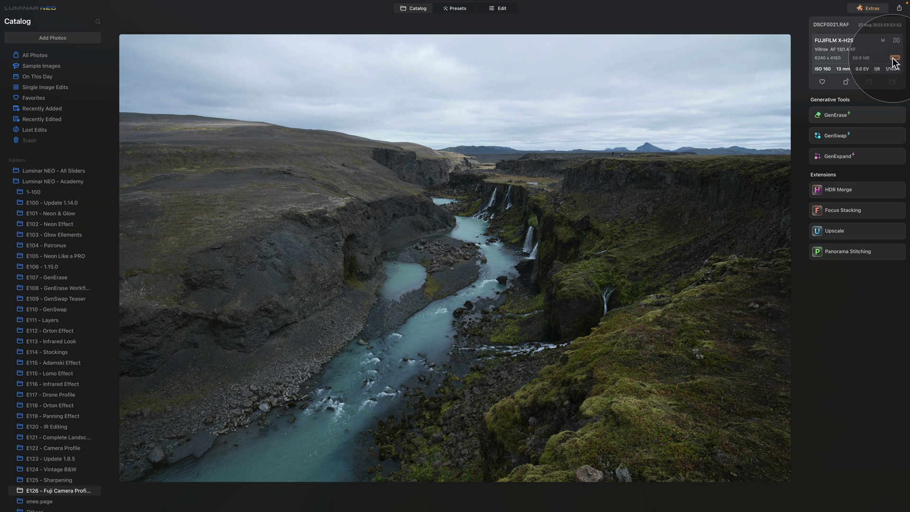
# - Switch to Edit, expand Develop, and list camera profiles including the seven Fujifilm profiles
pyautogui.click(496, 8)
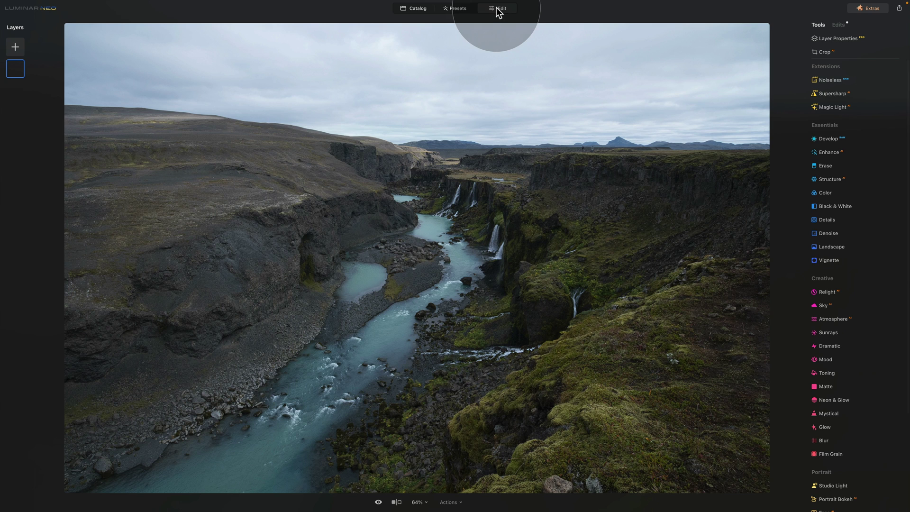
pyautogui.click(832, 137)
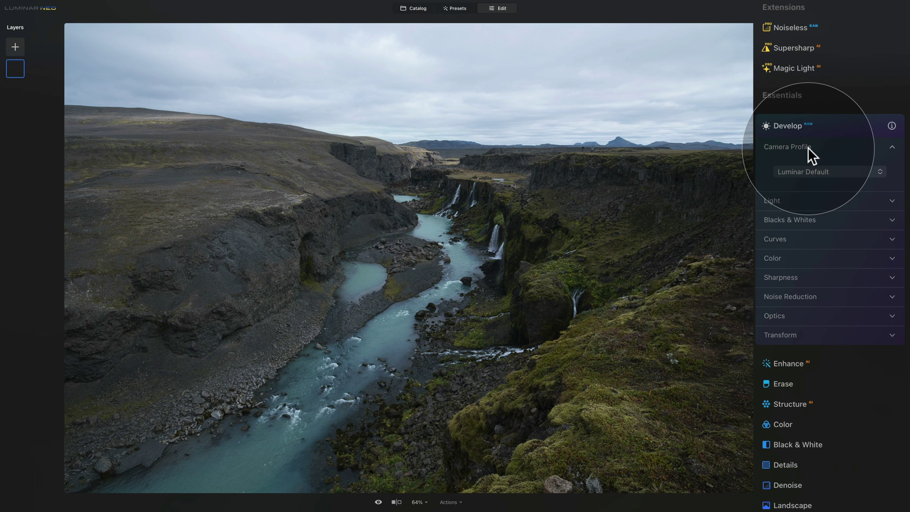
pyautogui.click(810, 172)
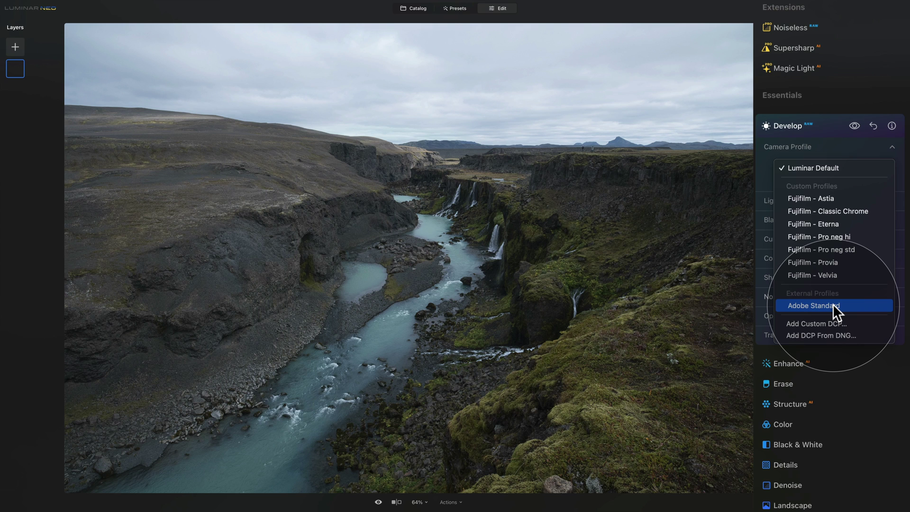
# - Apply Adobe Standard and enable auto distortion, chromatic aberration and defringe corrections in Optics
pyautogui.click(834, 306)
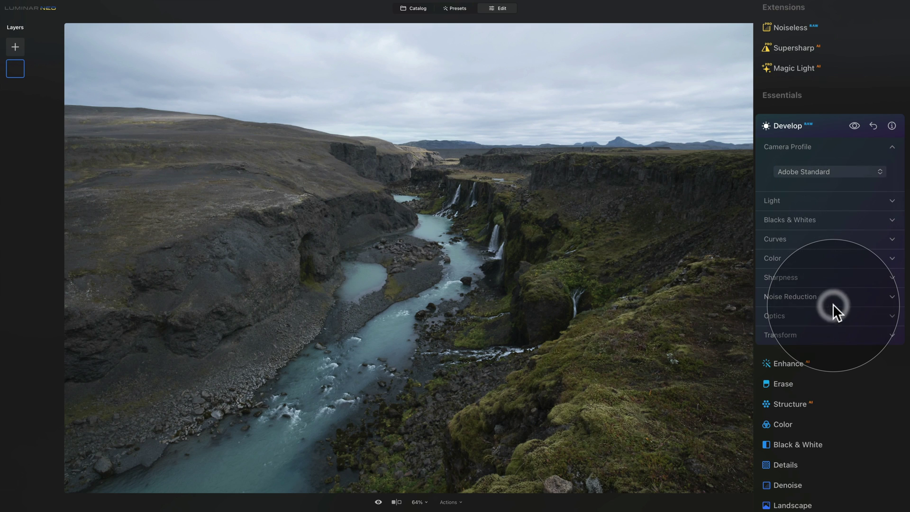
pyautogui.click(803, 147)
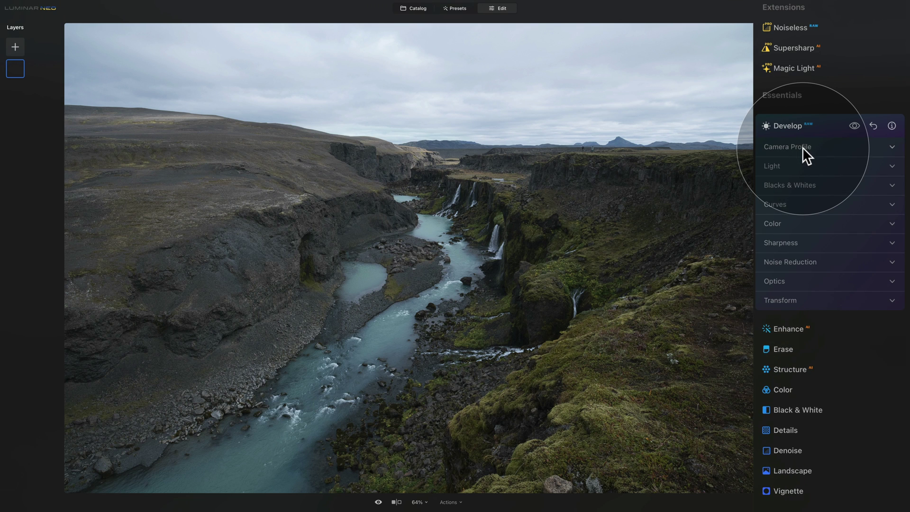
pyautogui.click(800, 280)
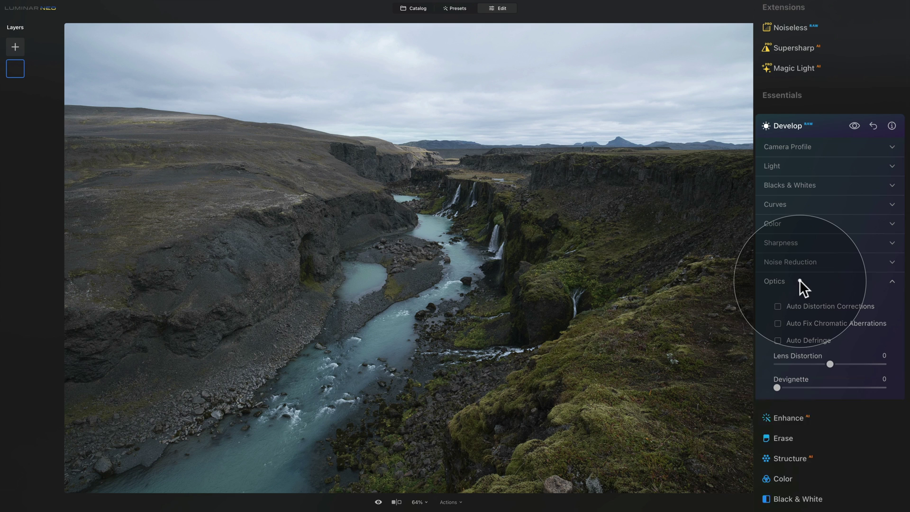
pyautogui.click(778, 307)
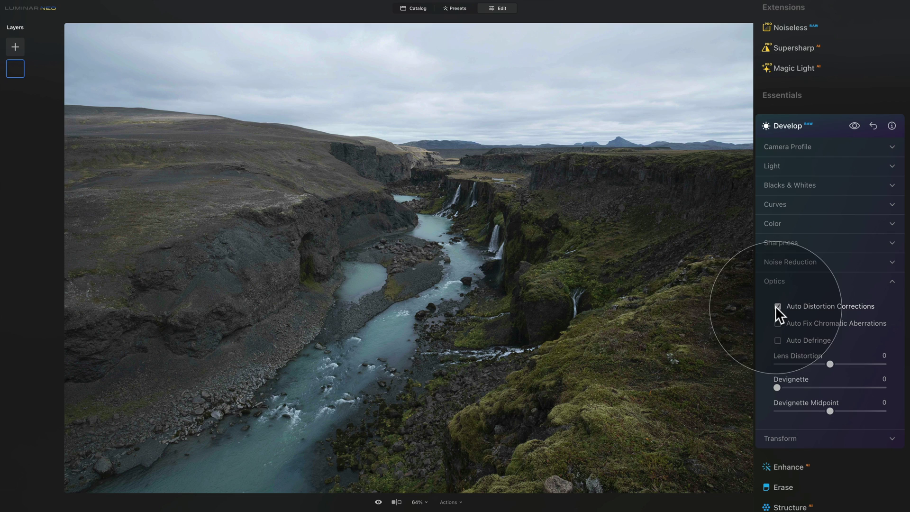
pyautogui.click(776, 324)
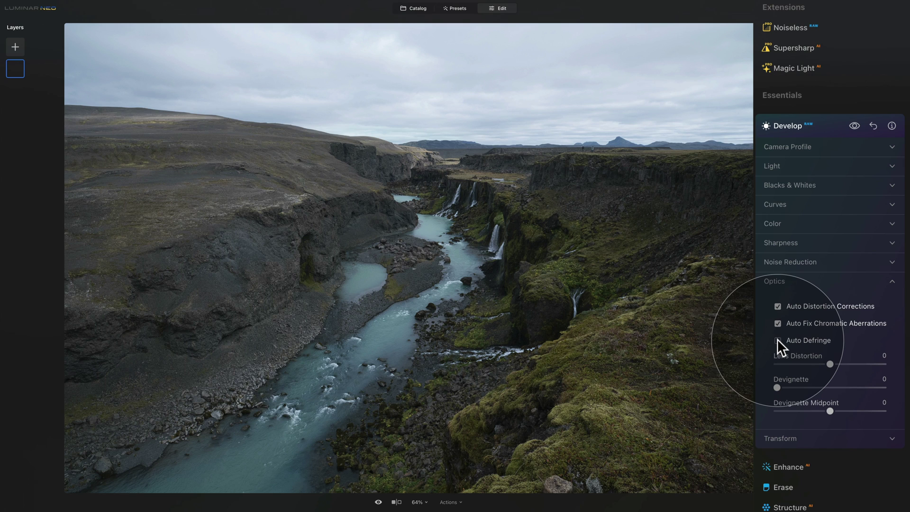
pyautogui.click(778, 340)
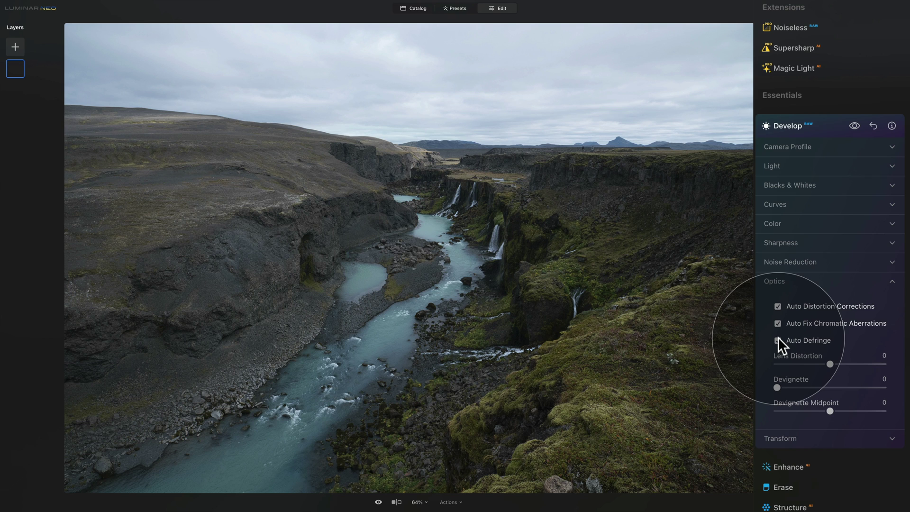
pyautogui.click(773, 279)
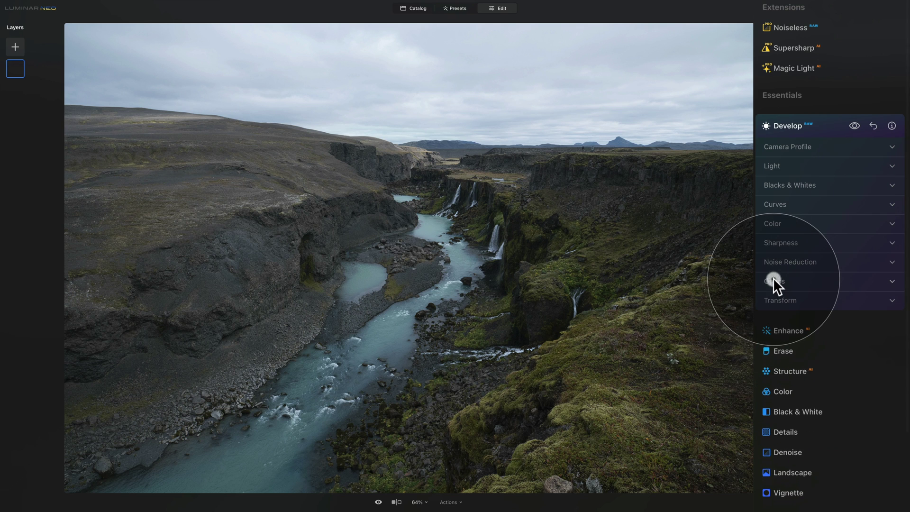
# - Expand Sharpness and Noise Reduction, zoom to 146% on the canyon wall, set Luminosity 15
pyautogui.click(792, 243)
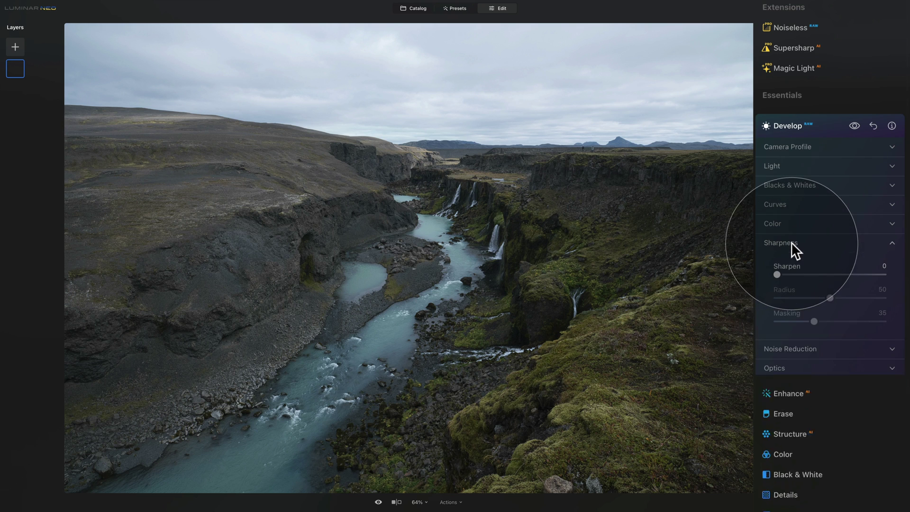
pyautogui.click(791, 349)
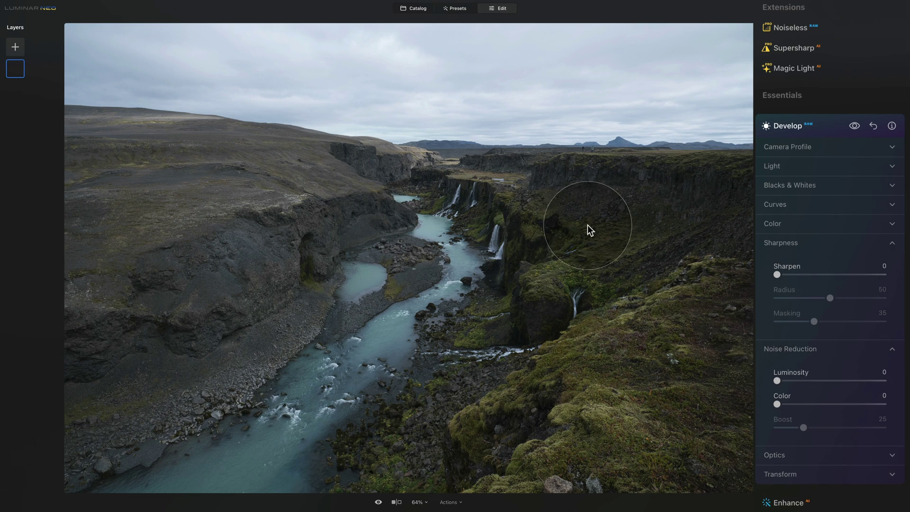
pyautogui.hotkey('ctrl', '1')
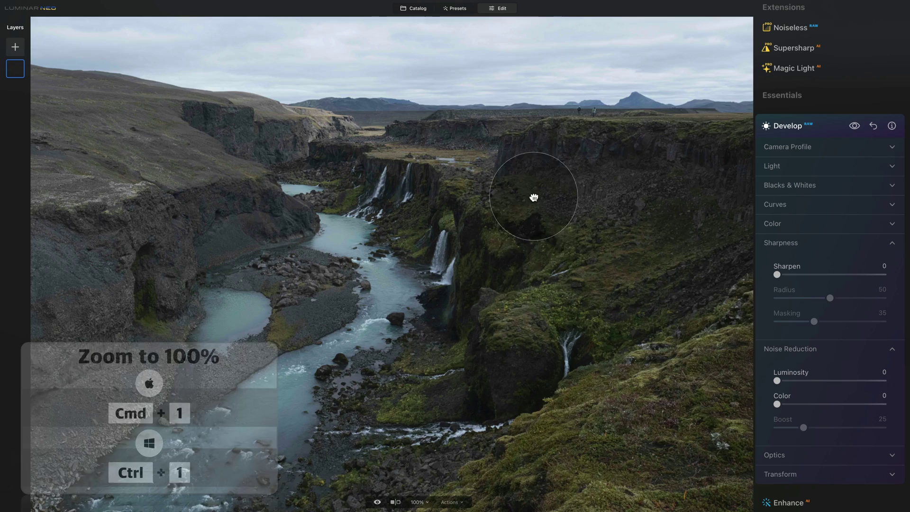
pyautogui.moveTo(534, 198); pyautogui.dragTo(549, 234)
pyautogui.scroll(5, 580, 182)
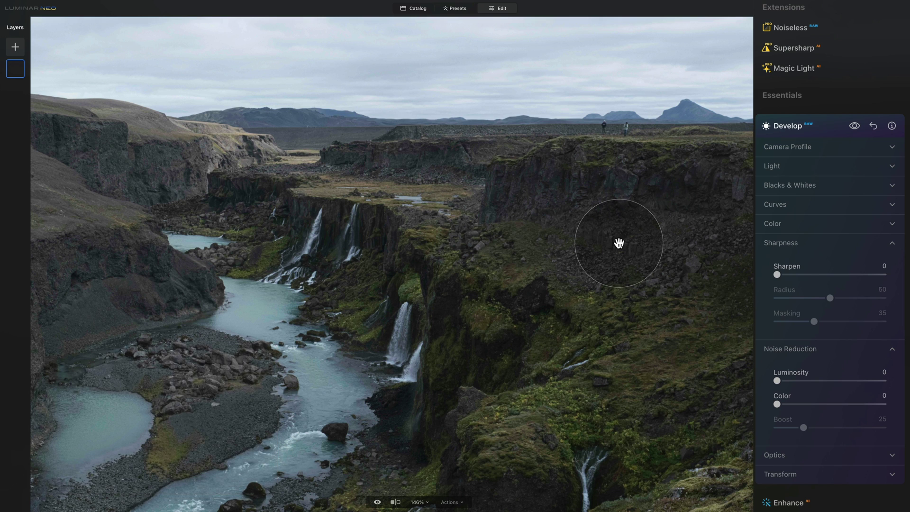
pyautogui.moveTo(778, 380); pyautogui.dragTo(795, 381)
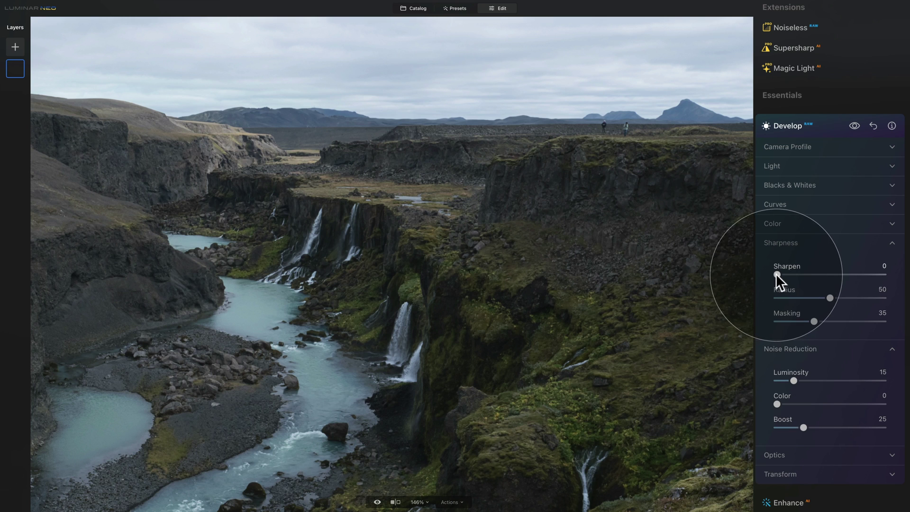
# - Raise Sharpen to 85 and Masking from 35 to 75 in the Sharpness section
pyautogui.moveTo(777, 275); pyautogui.dragTo(867, 277)
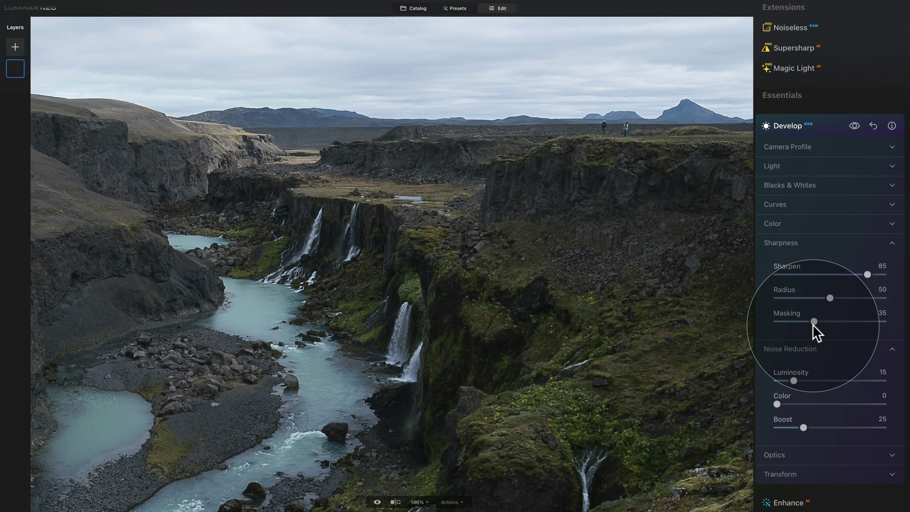
pyautogui.moveTo(814, 321); pyautogui.dragTo(859, 323)
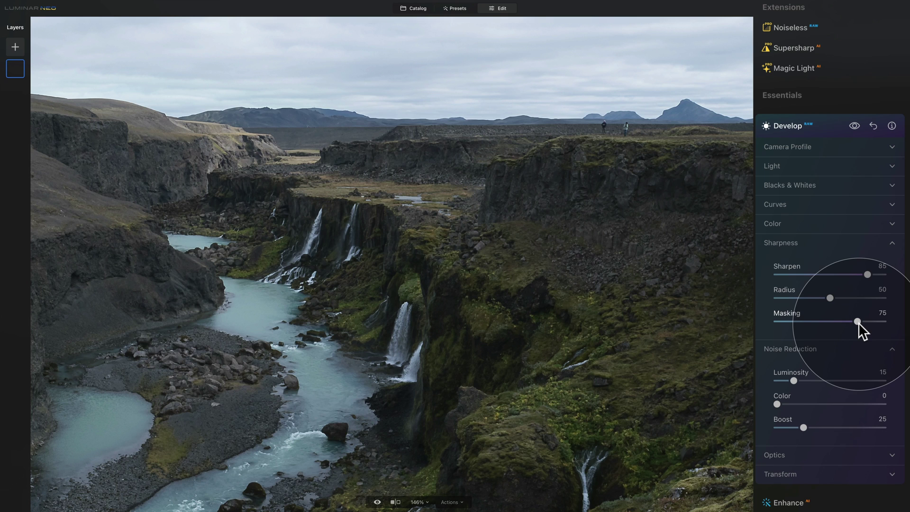
pyautogui.click(808, 242)
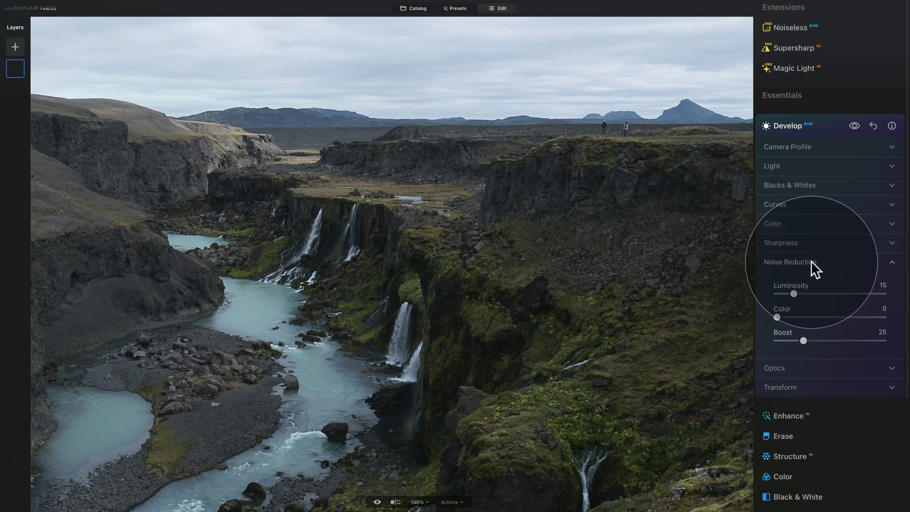
# - Collapse Noise Reduction and the Develop tool, then scroll down to the Creative tools
pyautogui.click(812, 262)
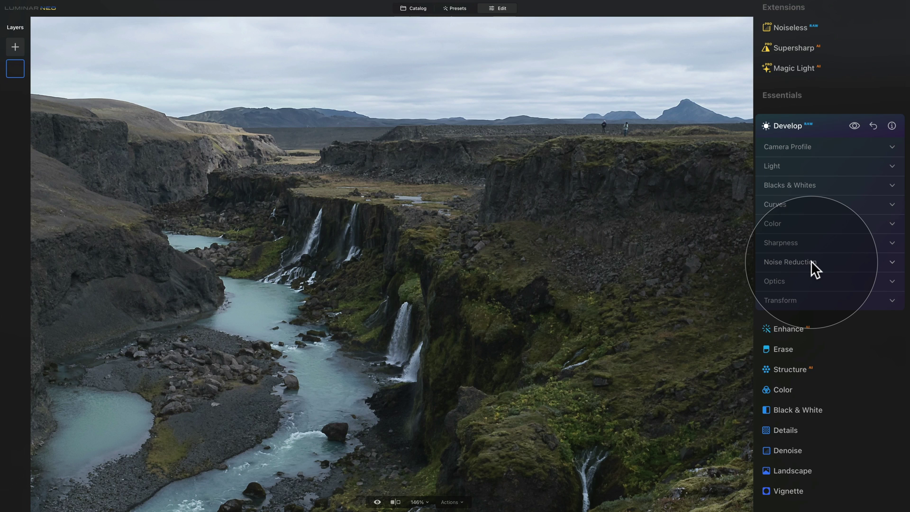
pyautogui.click(798, 166)
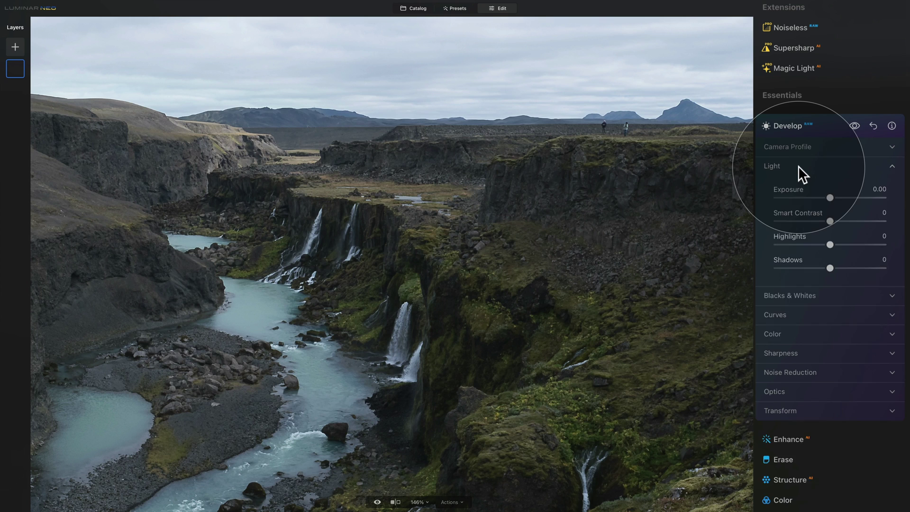
pyautogui.click(798, 166)
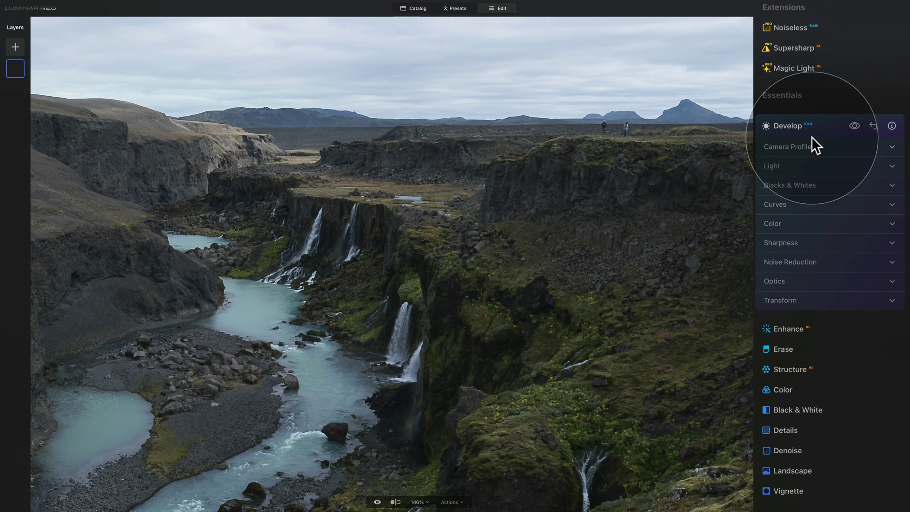
pyautogui.click(812, 123)
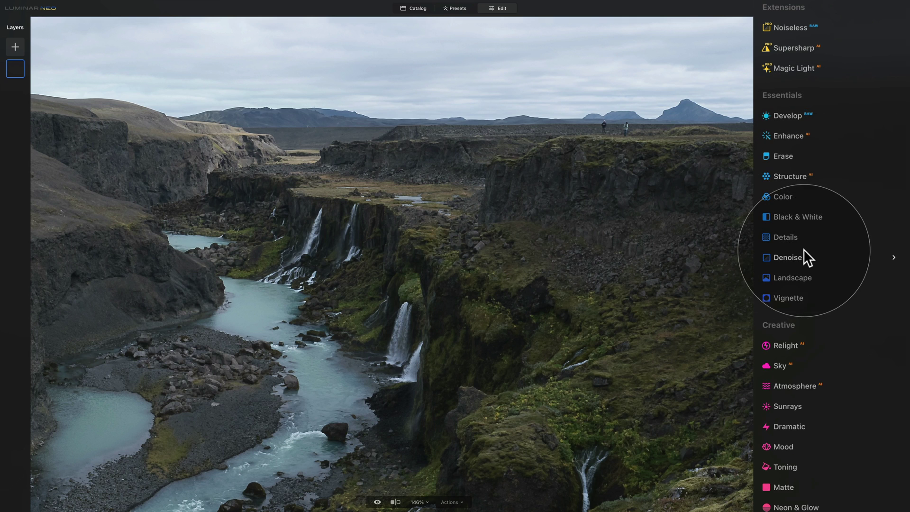
pyautogui.scroll(-2, 806, 247)
pyautogui.scroll(-3, 809, 245)
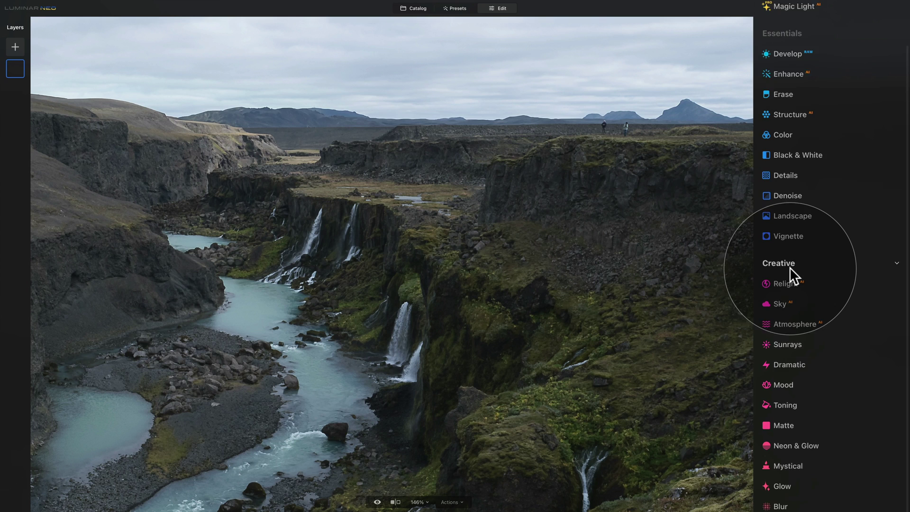
pyautogui.scroll(-2, 790, 265)
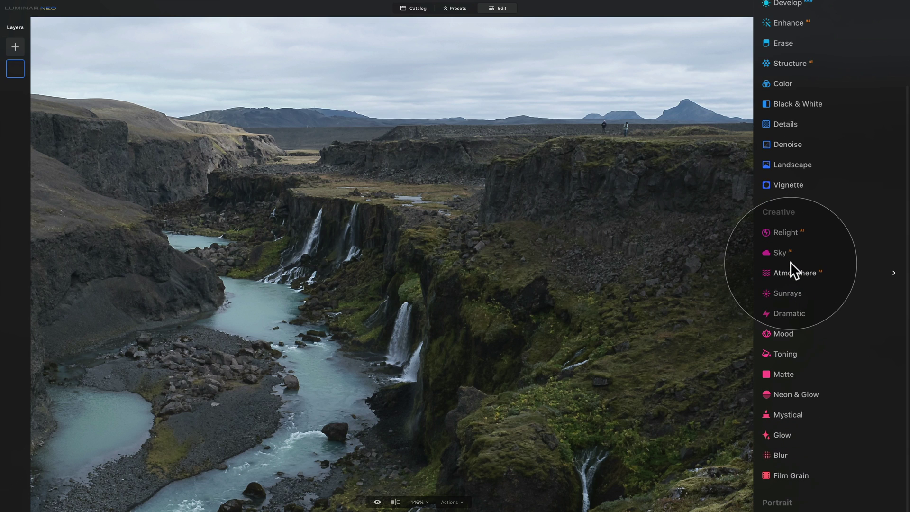
# - Expand Mood and pick Add Custom LUT File... from the Choose LUT list
pyautogui.click(792, 321)
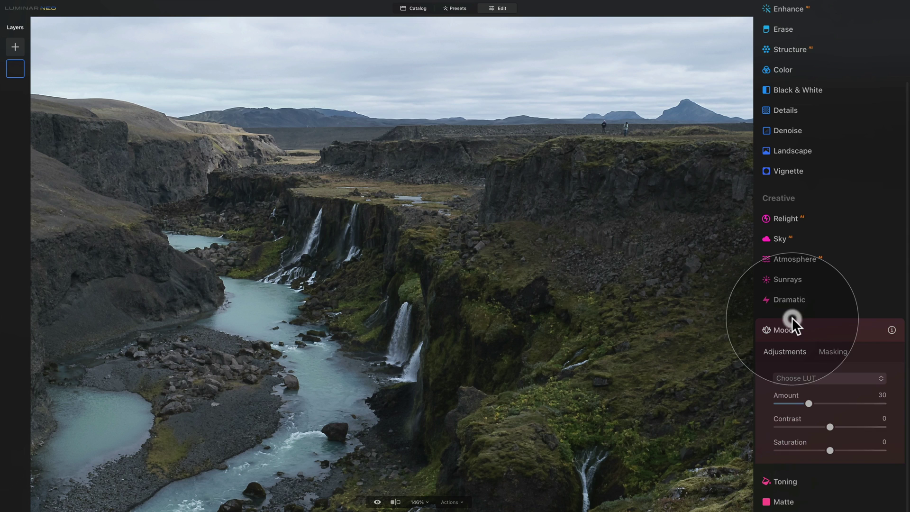
pyautogui.scroll(-7, 795, 312)
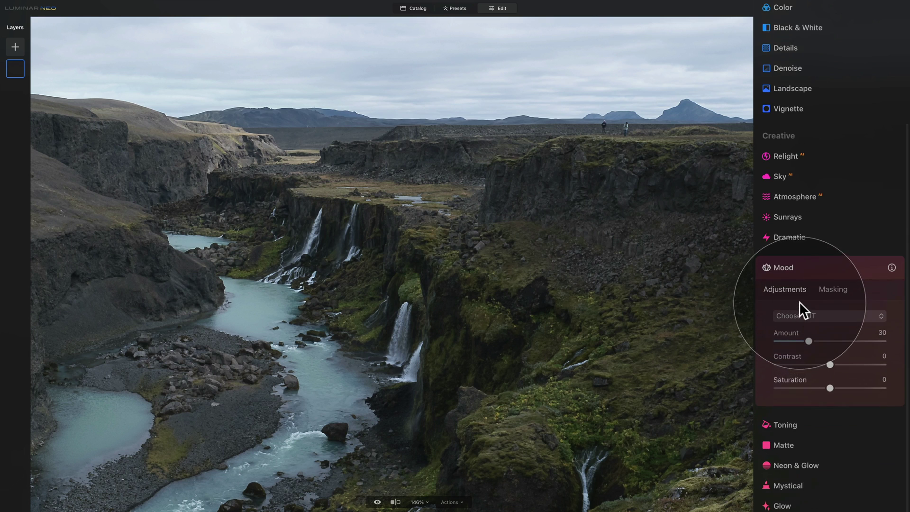
pyautogui.click(831, 239)
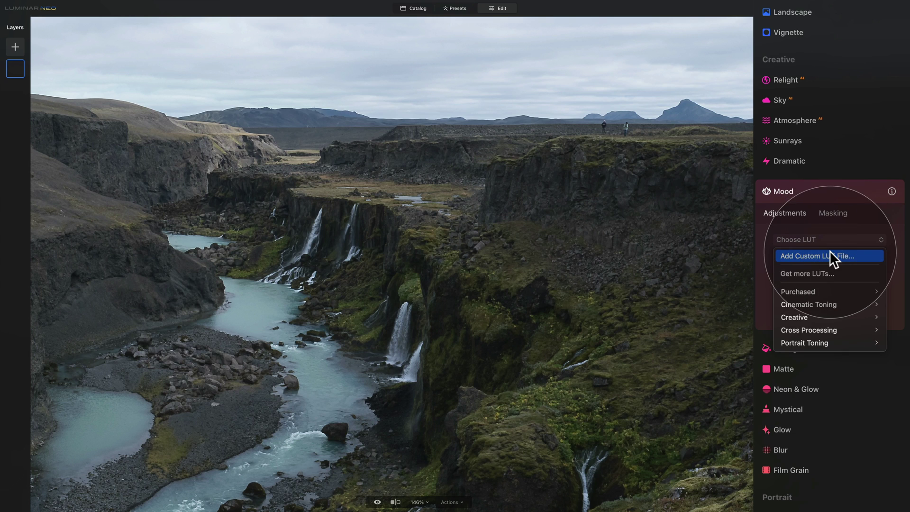
pyautogui.click(834, 257)
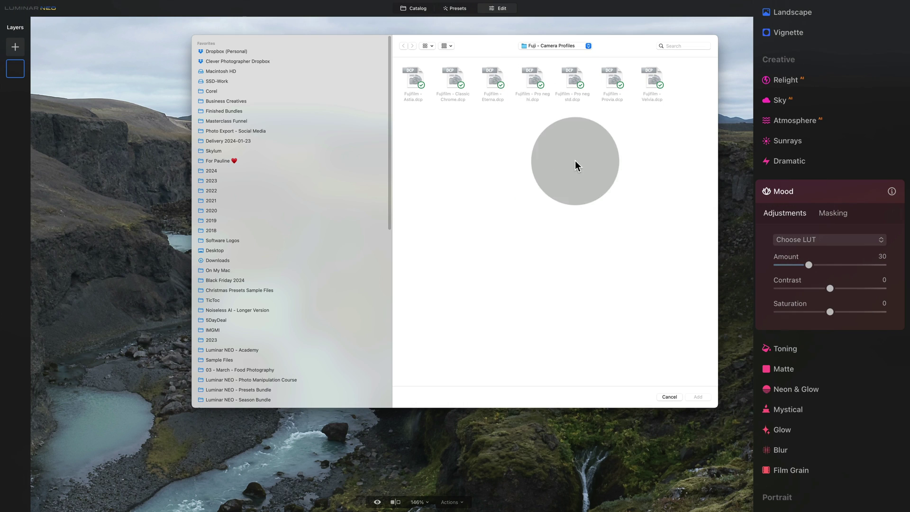
# - Browse to the Fuji - LUTs folder and add all seven Fujifilm .cube files
pyautogui.click(548, 46)
pyautogui.click(556, 53)
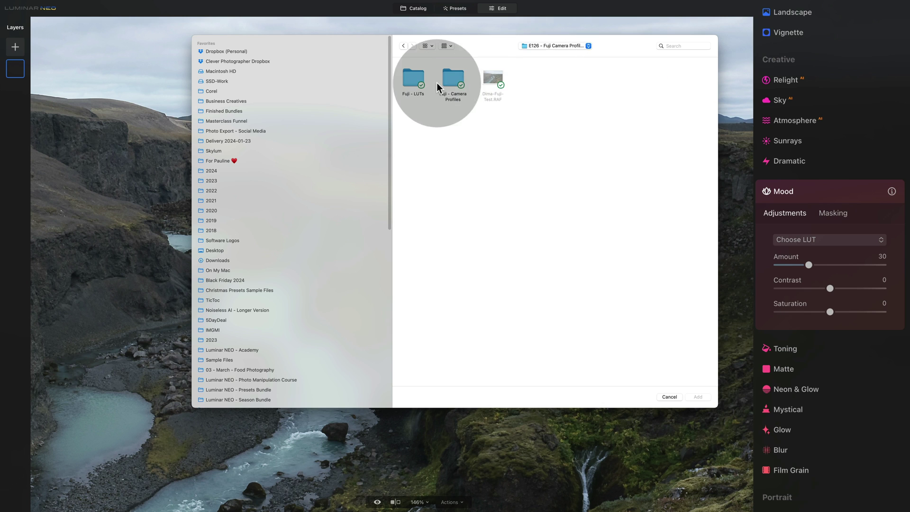
pyautogui.doubleClick(410, 77)
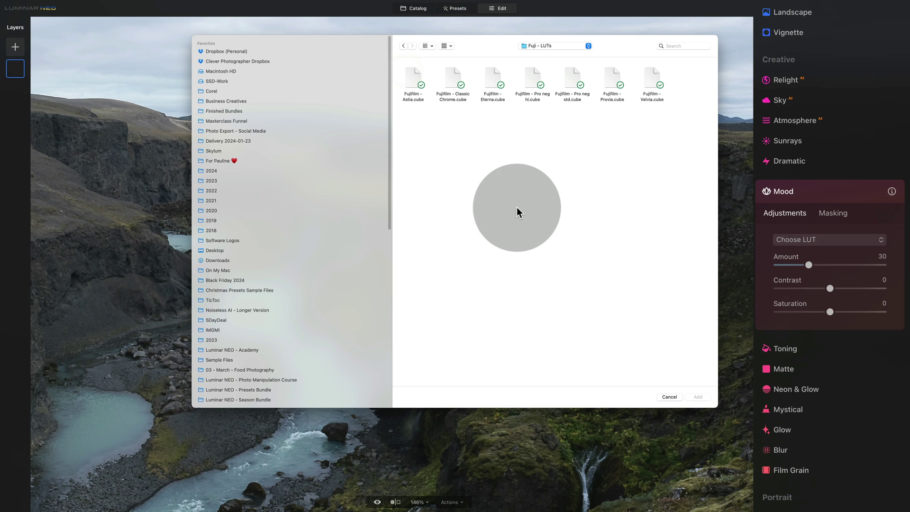
pyautogui.moveTo(658, 141); pyautogui.dragTo(392, 55)
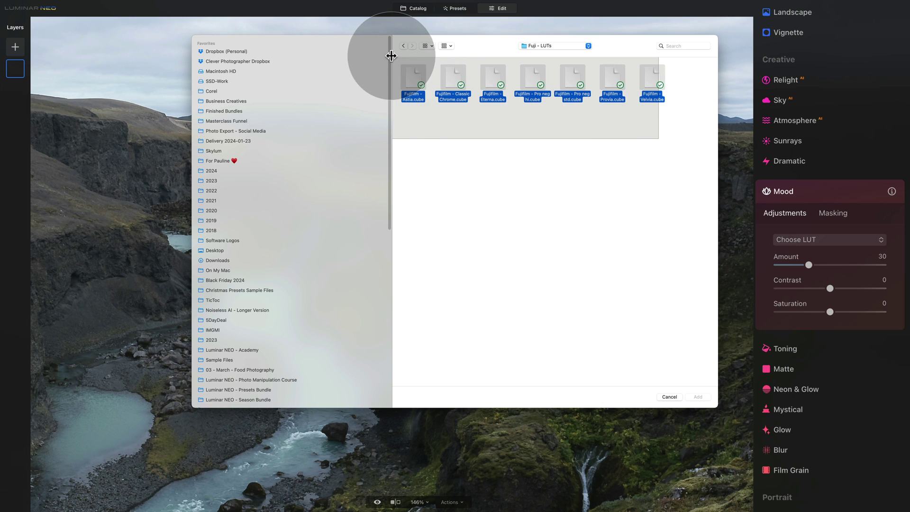
pyautogui.click(699, 397)
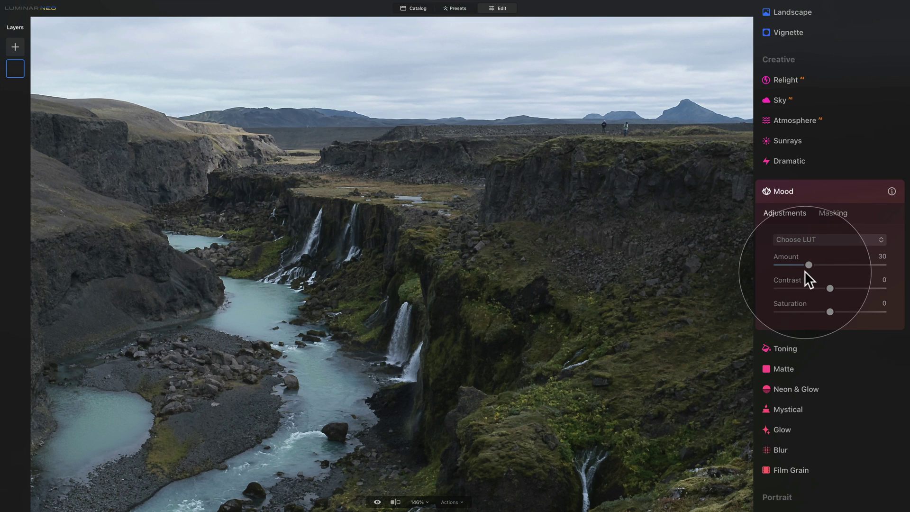
# - Set Mood Amount to 100 and choose Fujifilm - Velvia from the Custom LUTs list
pyautogui.moveTo(808, 265); pyautogui.dragTo(908, 285)
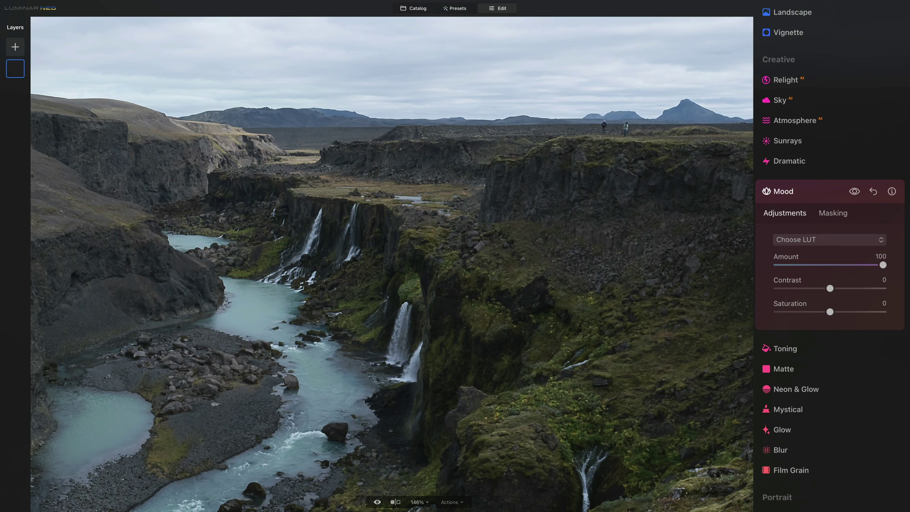
pyautogui.click(832, 237)
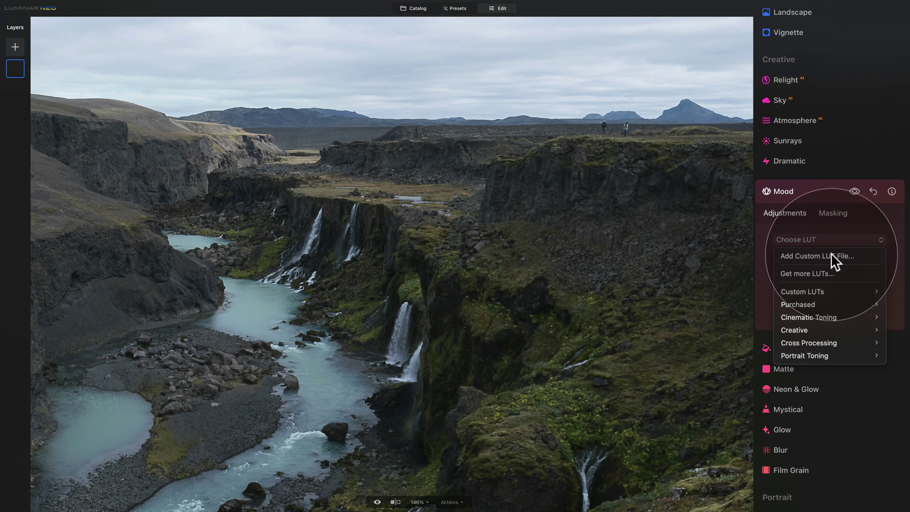
pyautogui.moveTo(824, 291)
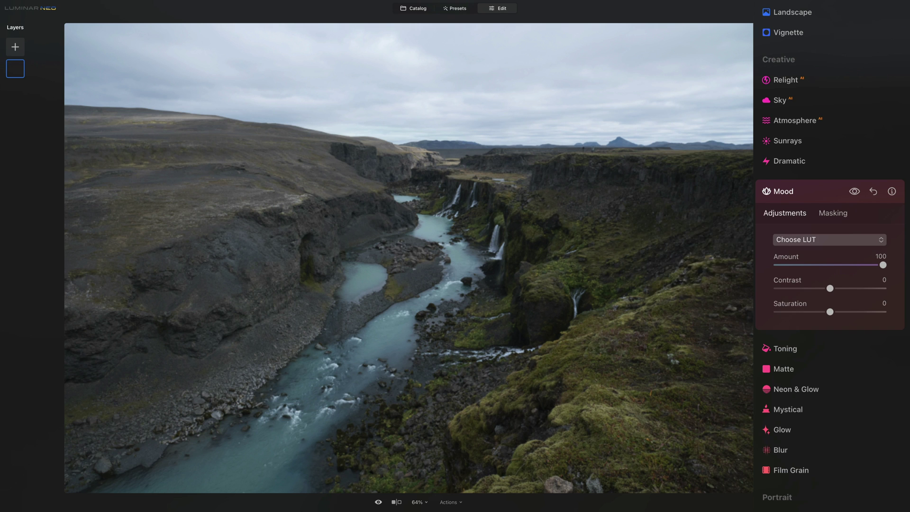
pyautogui.click(790, 240)
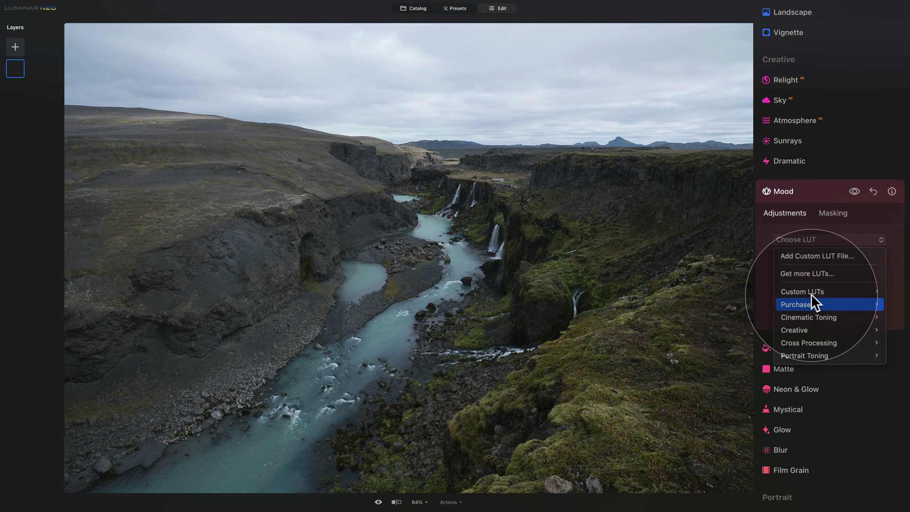
pyautogui.moveTo(812, 292)
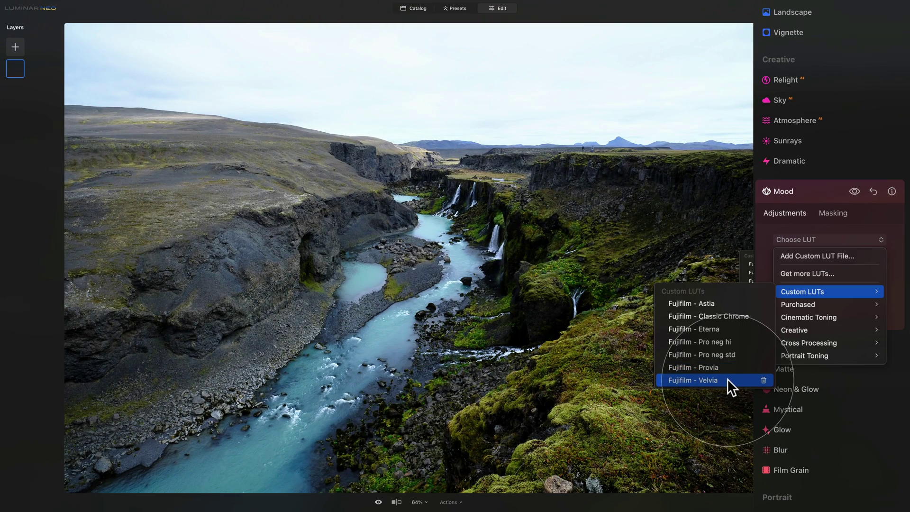
pyautogui.click(727, 378)
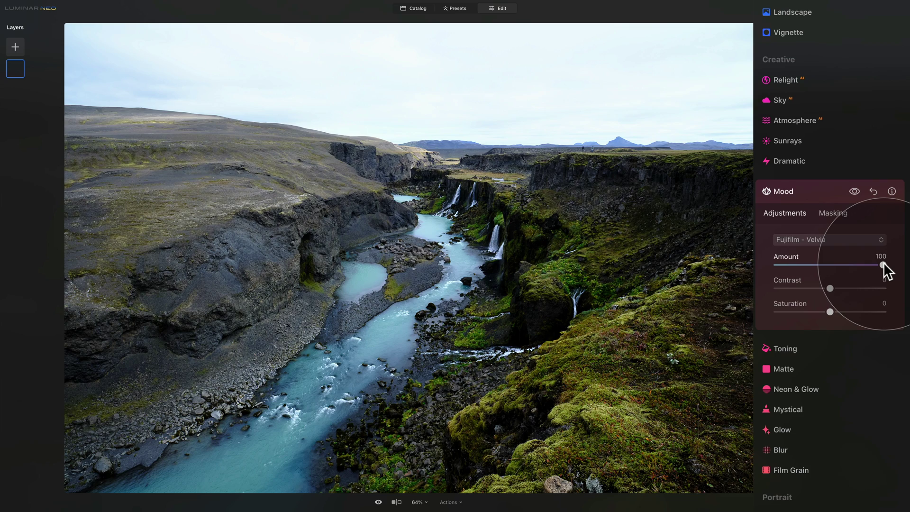
# - Lower the Velvia LUT Amount to 64 and reset Mood Contrast and Saturation to 0
pyautogui.moveTo(883, 263); pyautogui.dragTo(761, 269)
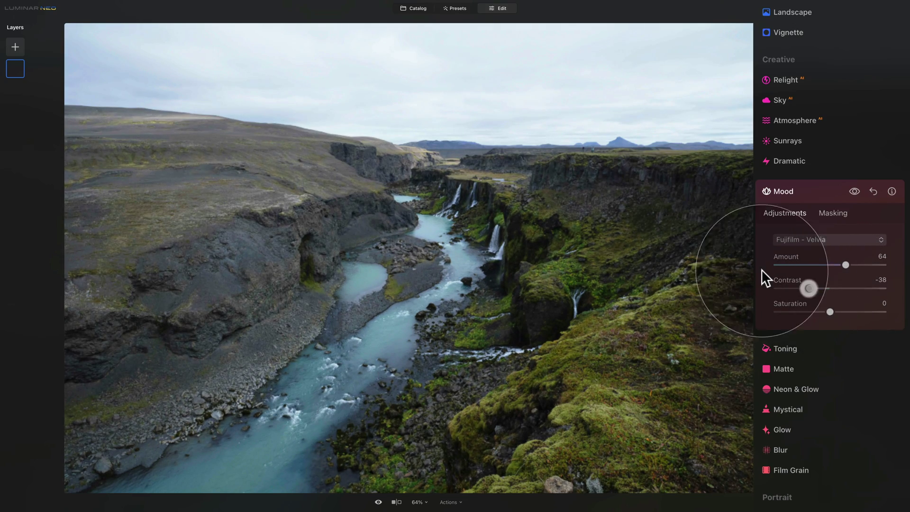
pyautogui.doubleClick(779, 281)
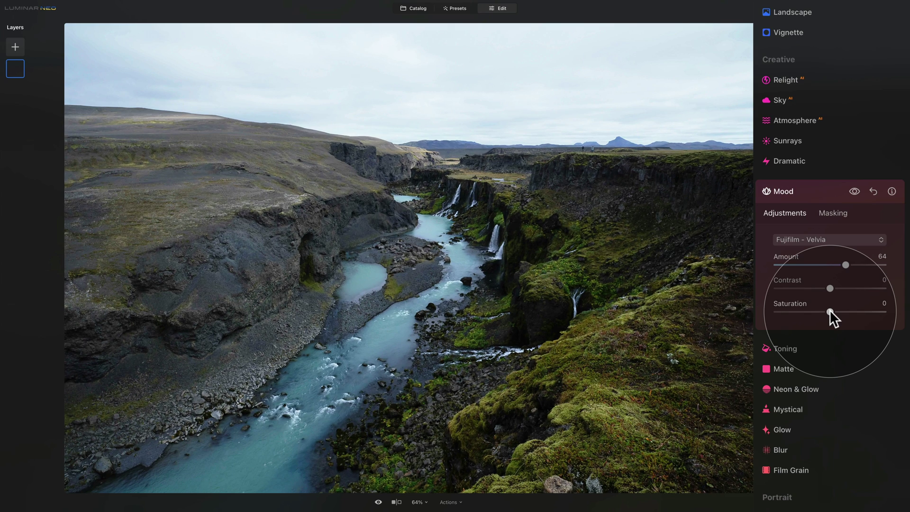
pyautogui.moveTo(829, 311); pyautogui.dragTo(803, 303)
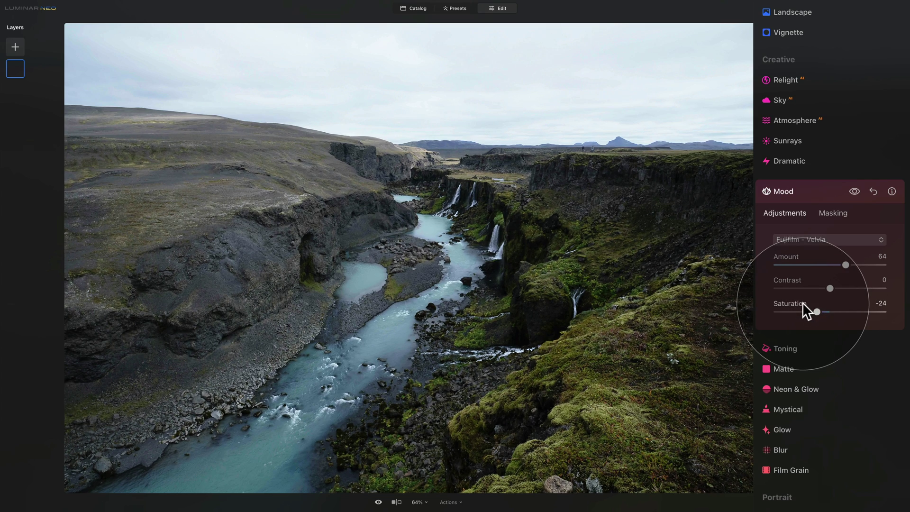
pyautogui.doubleClick(805, 306)
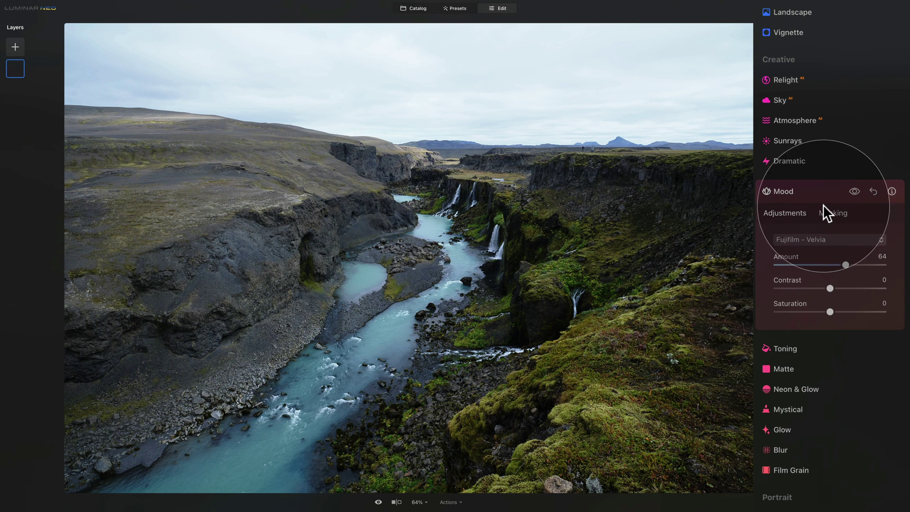
# - Under Develop Light and Blacks & Whites, set Highlights -41, Shadows 28, Blacks -17, Whites 18, Smart Contrast 8
pyautogui.click(806, 192)
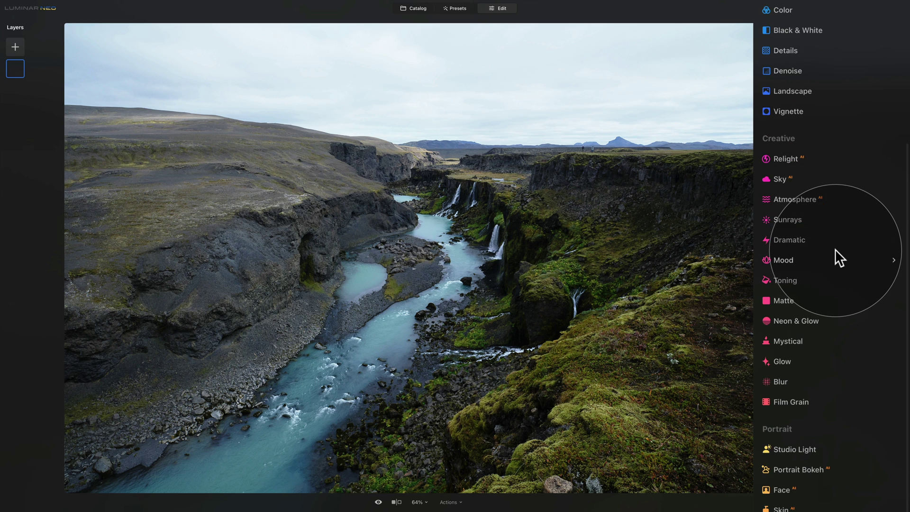
pyautogui.scroll(5, 834, 249)
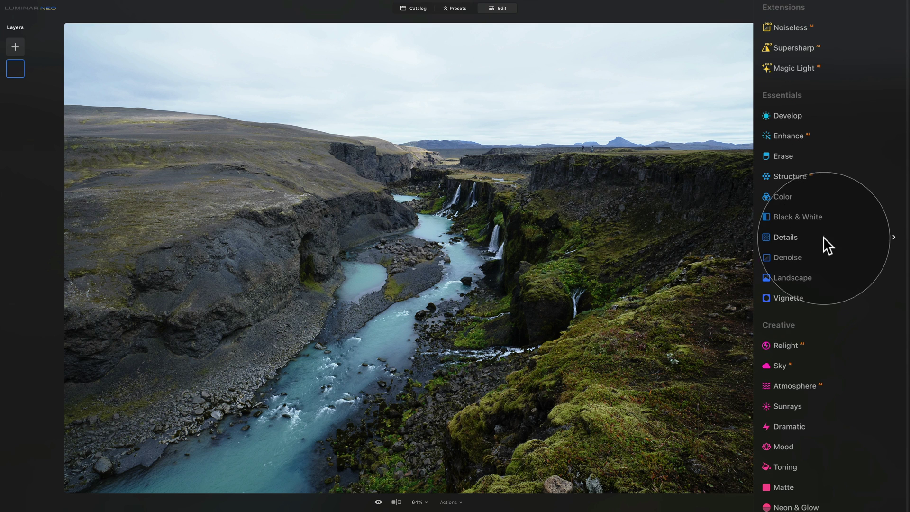
pyautogui.click(791, 116)
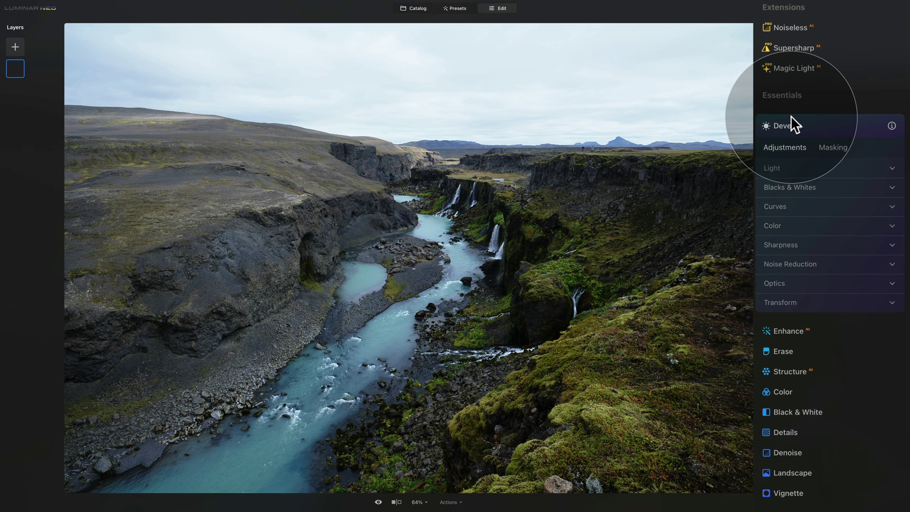
pyautogui.click(789, 168)
pyautogui.click(804, 297)
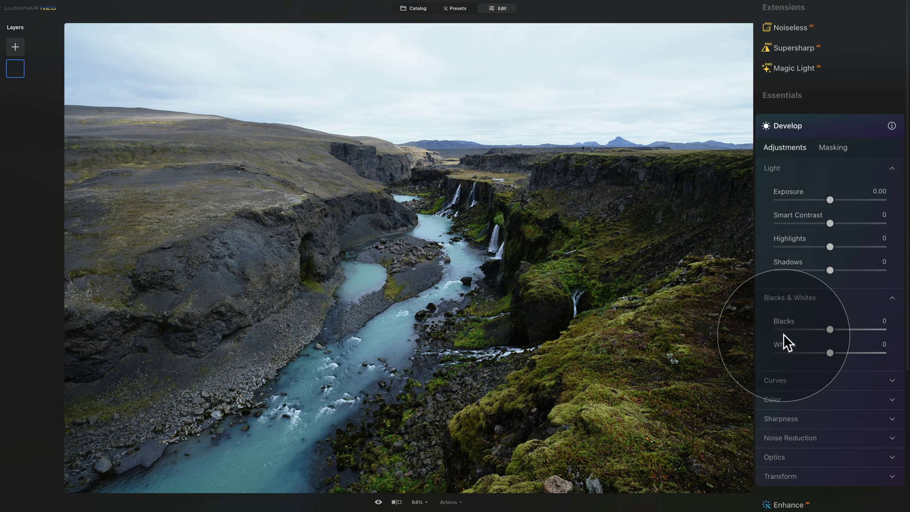
pyautogui.moveTo(830, 247); pyautogui.dragTo(848, 272)
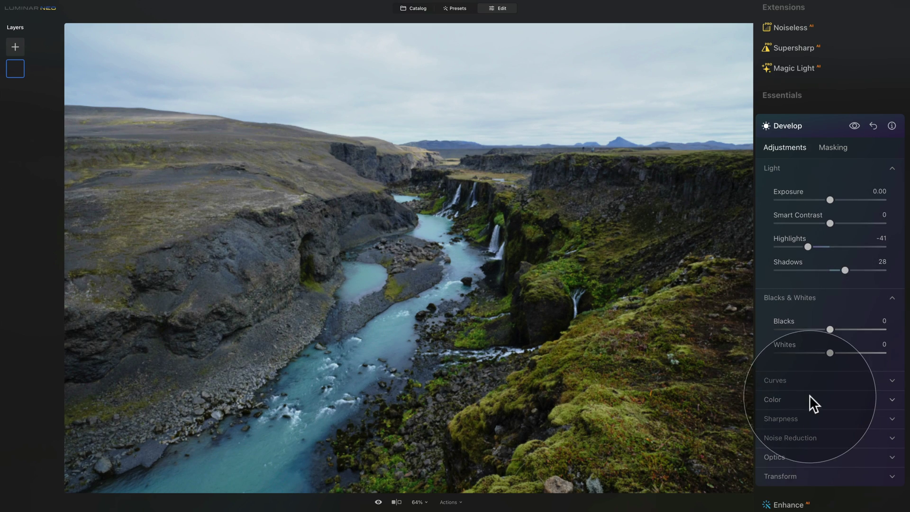
pyautogui.moveTo(832, 329); pyautogui.dragTo(838, 352)
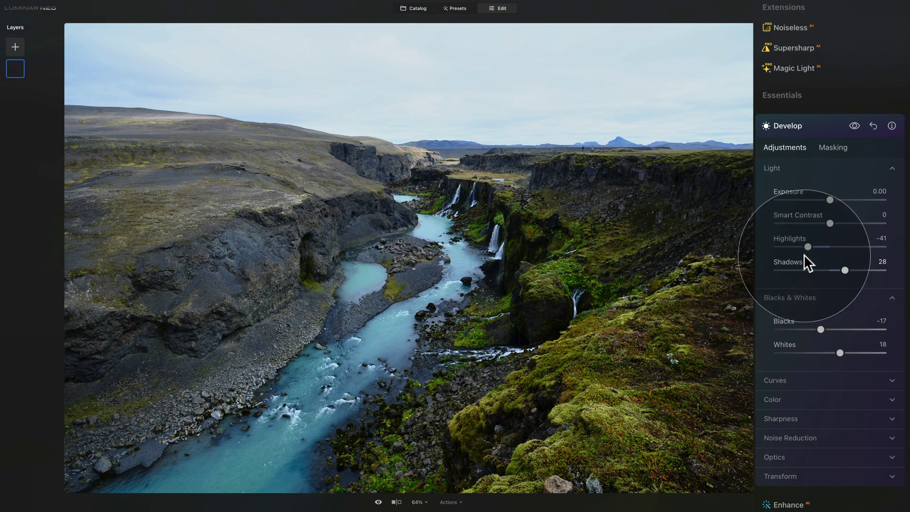
pyautogui.moveTo(830, 223)
pyautogui.mouseDown()
pyautogui.moveTo(843, 223)
pyautogui.moveTo(834, 222)
pyautogui.mouseUp()
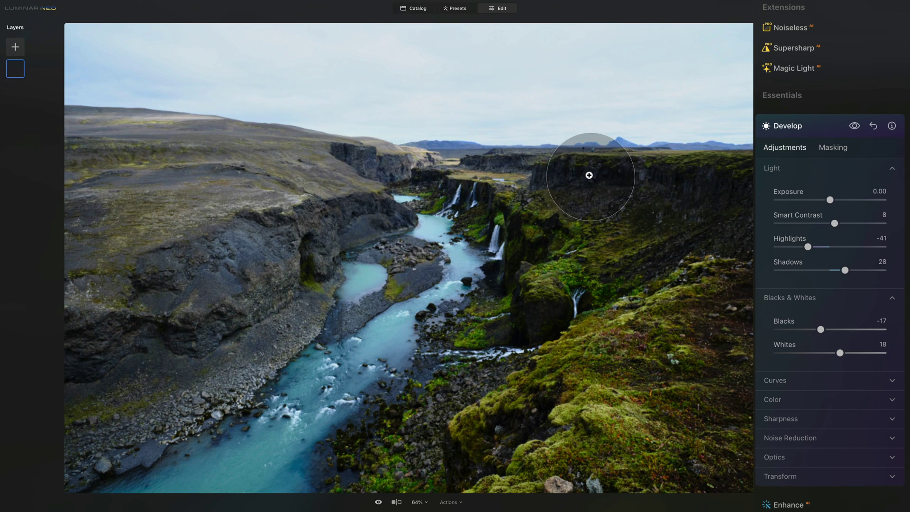
# - Show the histogram with clipping warnings enabled, then drop Highlights to -48
pyautogui.rightClick(564, 175)
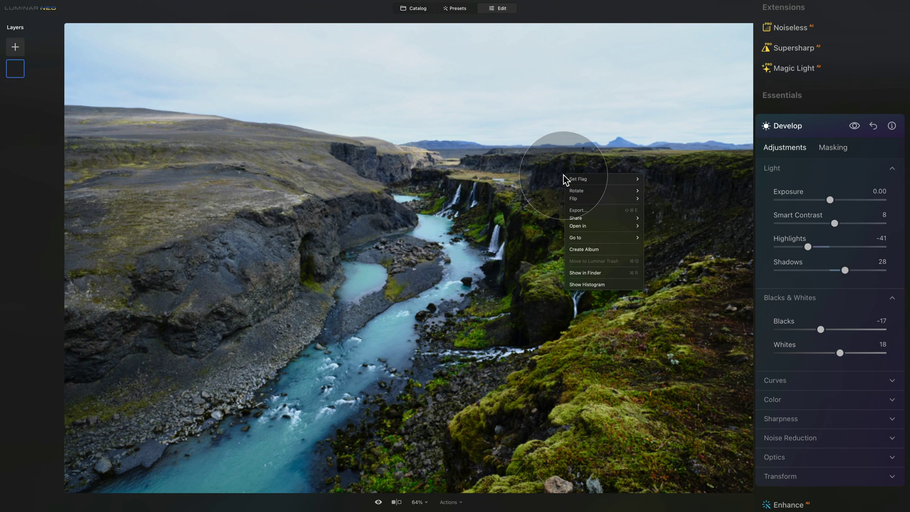
pyautogui.click(606, 286)
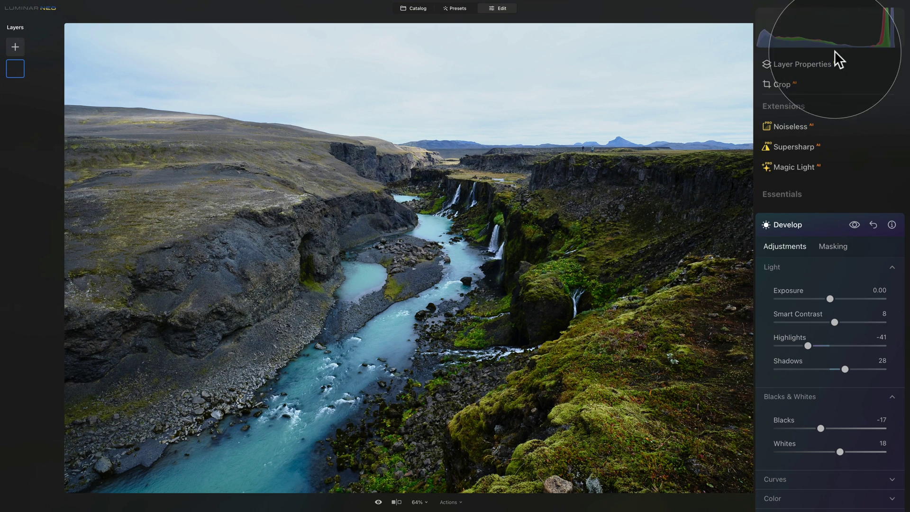
pyautogui.click(801, 31)
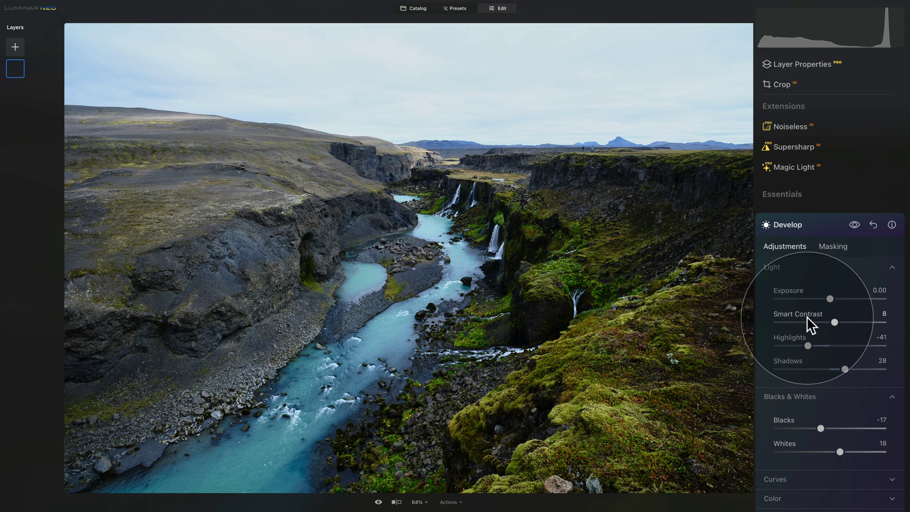
pyautogui.moveTo(808, 346)
pyautogui.mouseDown()
pyautogui.moveTo(791, 344)
pyautogui.moveTo(804, 346)
pyautogui.mouseUp()
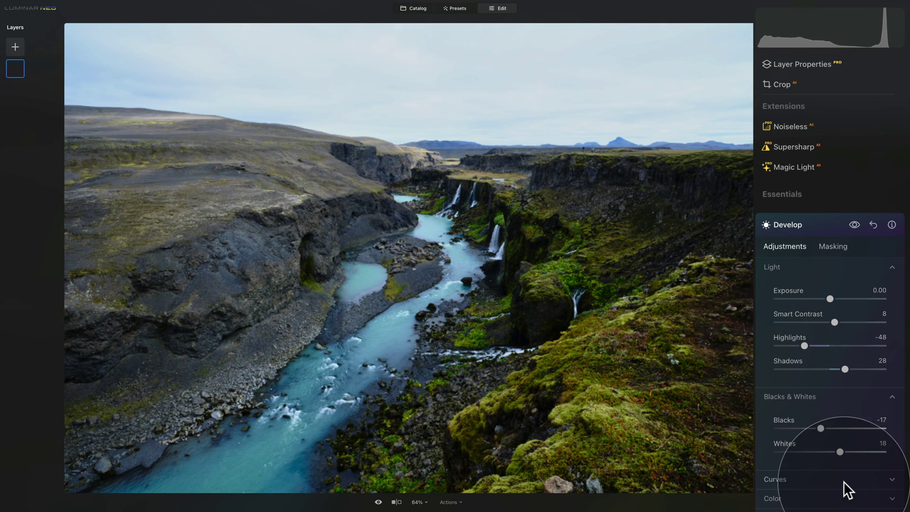
# - In Develop Color, set Temperature 1, Tint 3, Saturation -12 and Vibrance 21
pyautogui.click(799, 498)
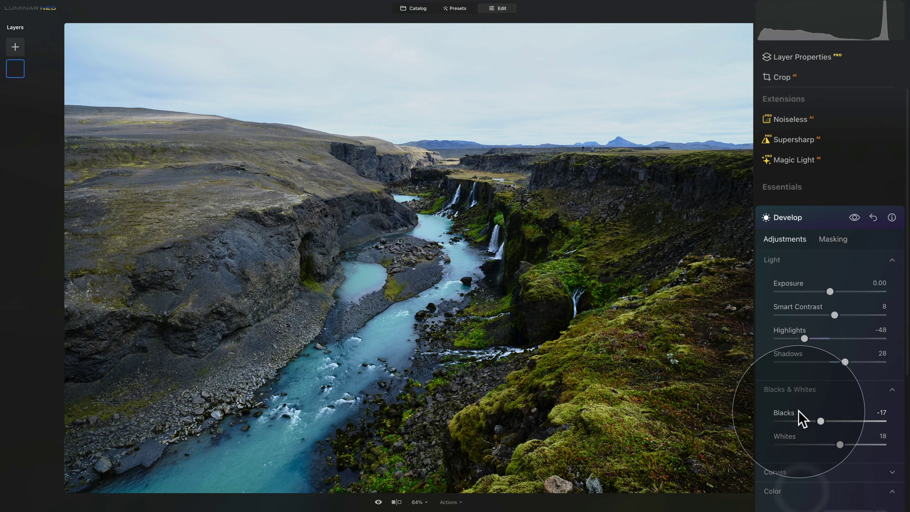
pyautogui.scroll(-5, 798, 411)
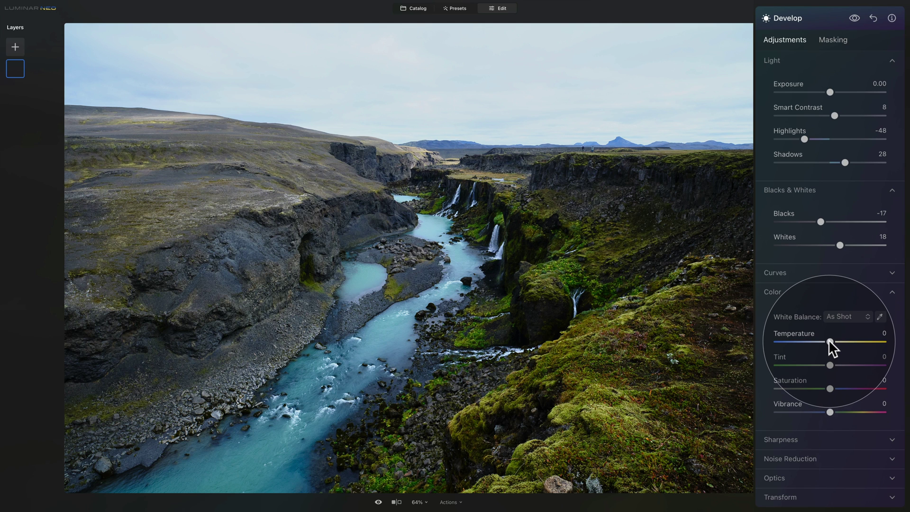
pyautogui.moveTo(829, 340); pyautogui.dragTo(831, 364)
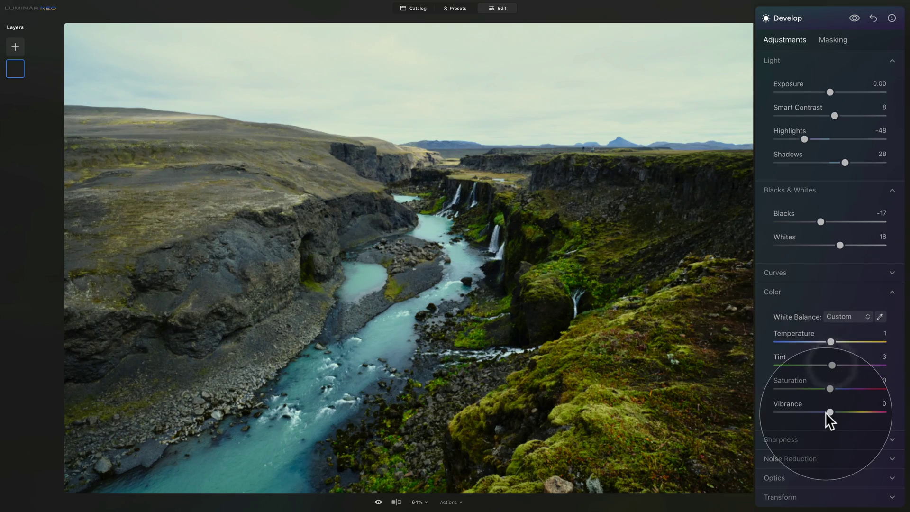
pyautogui.moveTo(829, 388); pyautogui.dragTo(840, 411)
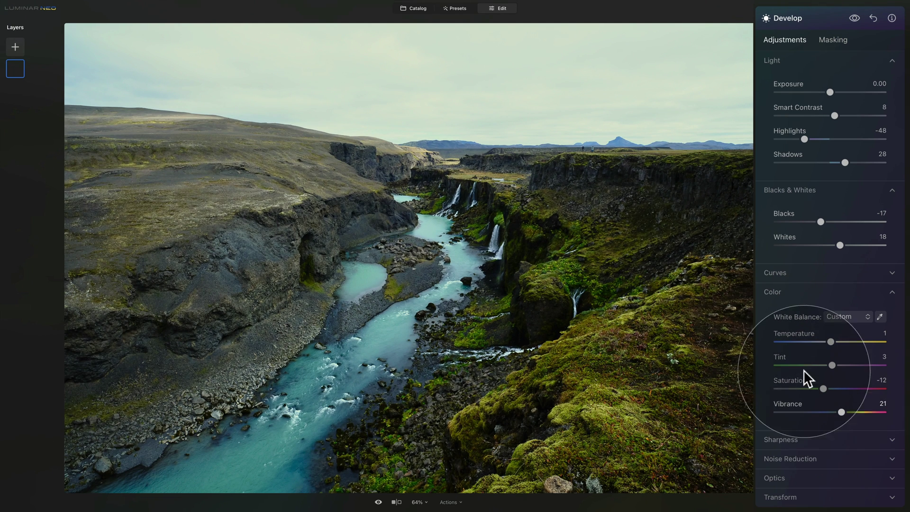
# - Collapse the Color, Blacks & Whites and Light sections, then the Develop panel itself
pyautogui.click(776, 290)
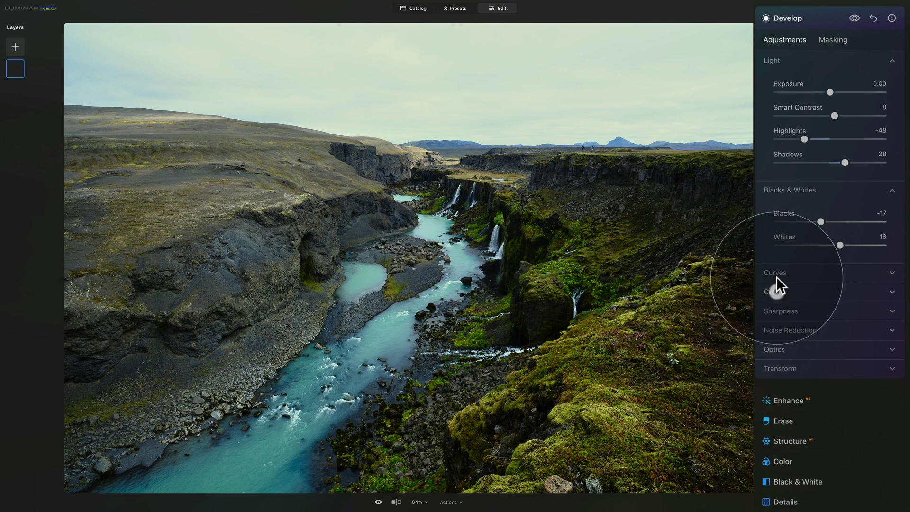
pyautogui.click(791, 190)
pyautogui.click(785, 60)
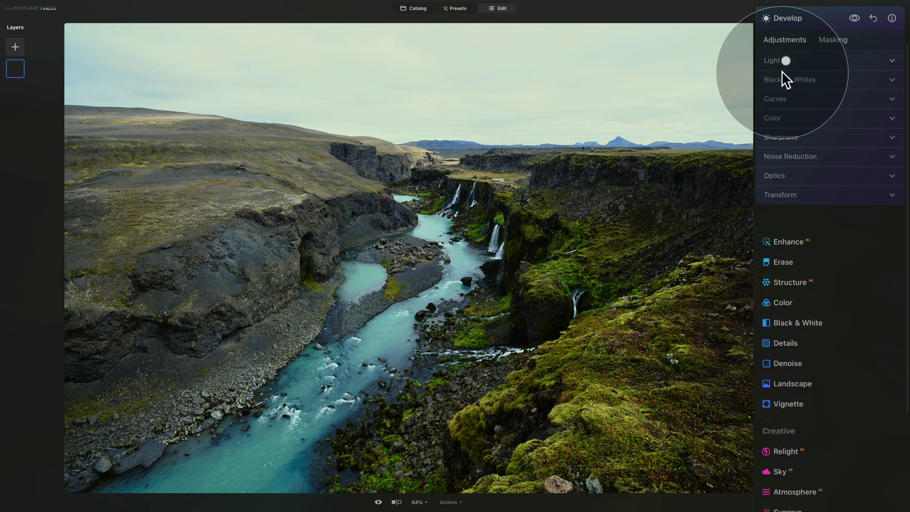
pyautogui.click(798, 18)
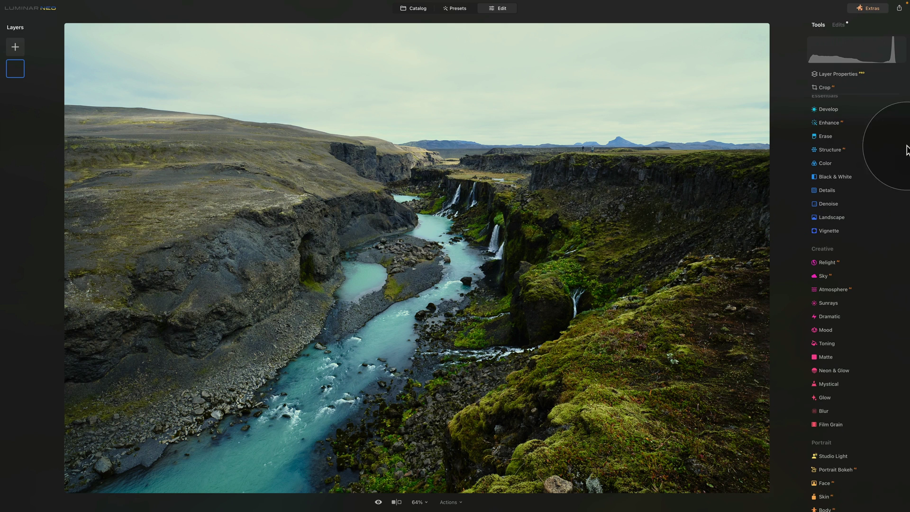
pyautogui.scroll(3, 849, 156)
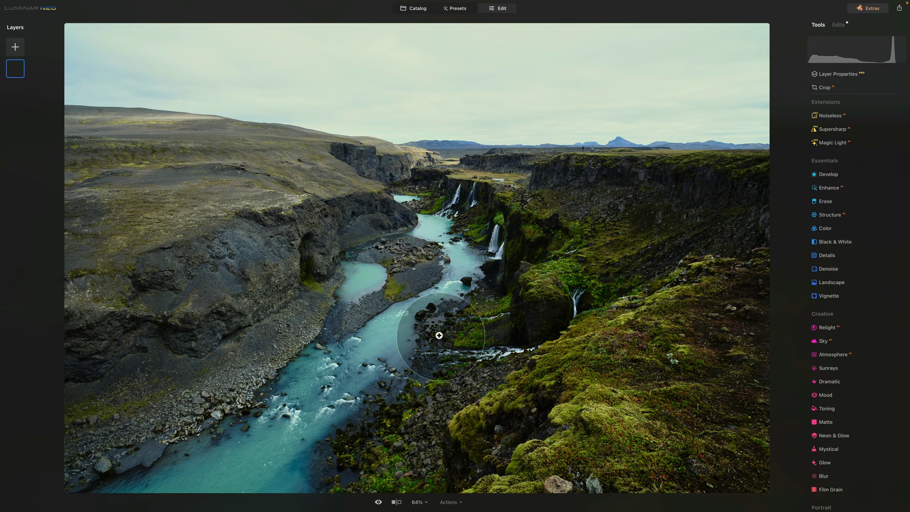
pyautogui.click(378, 503)
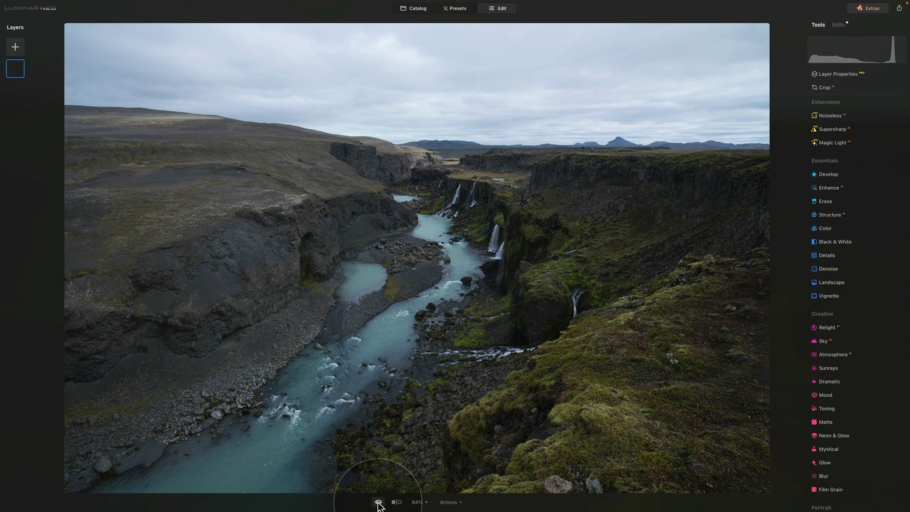
pyautogui.click(378, 503)
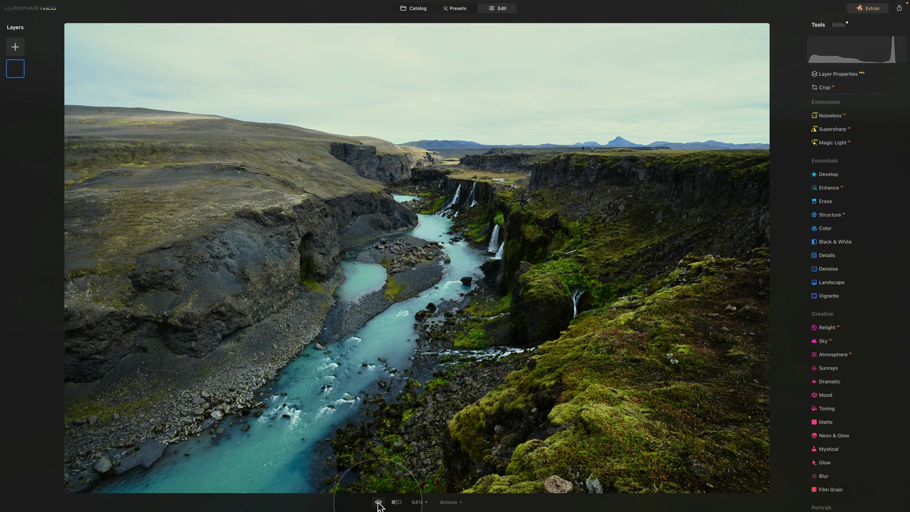